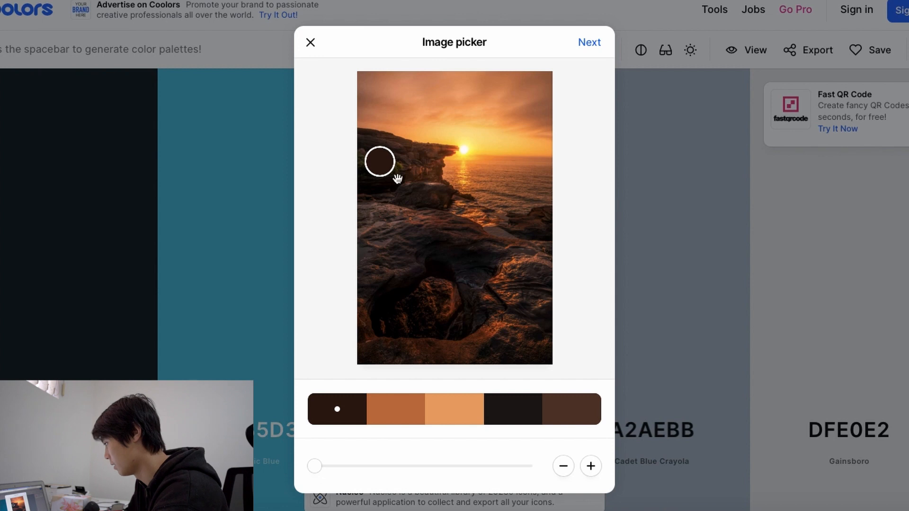
Adjust the first two palette colours, sampling a near-black from the cliff and a brighter orange from the sunlit sea.
mouse_move(379, 161)
left_mouse_down()
mouse_move(399, 158)
mouse_move(395, 171)
mouse_move(379, 150)
mouse_move(392, 170)
mouse_move(378, 171)
mouse_move(404, 244)
mouse_move(377, 169)
left_mouse_up()
left_click(393, 416)
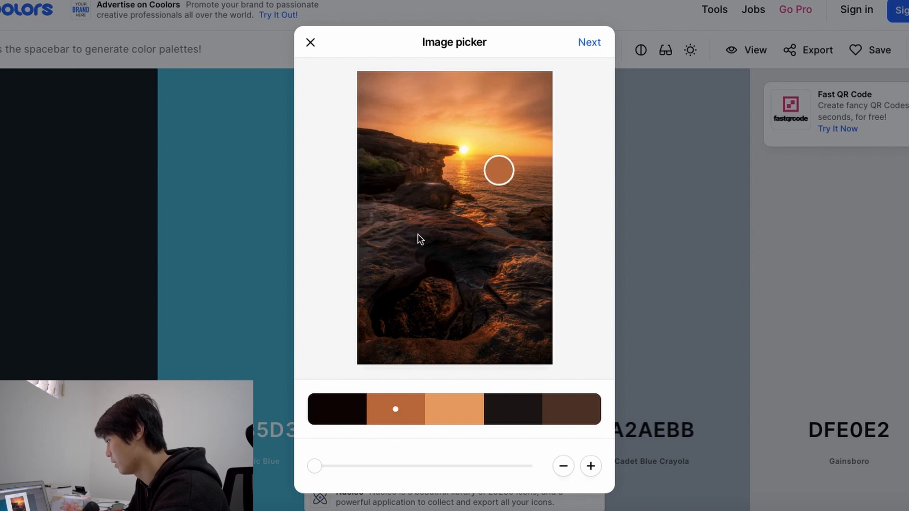
left_click_drag(498, 169, 499, 168)
Create and export a collage of the sunset photo with its colour palette.
left_click(590, 43)
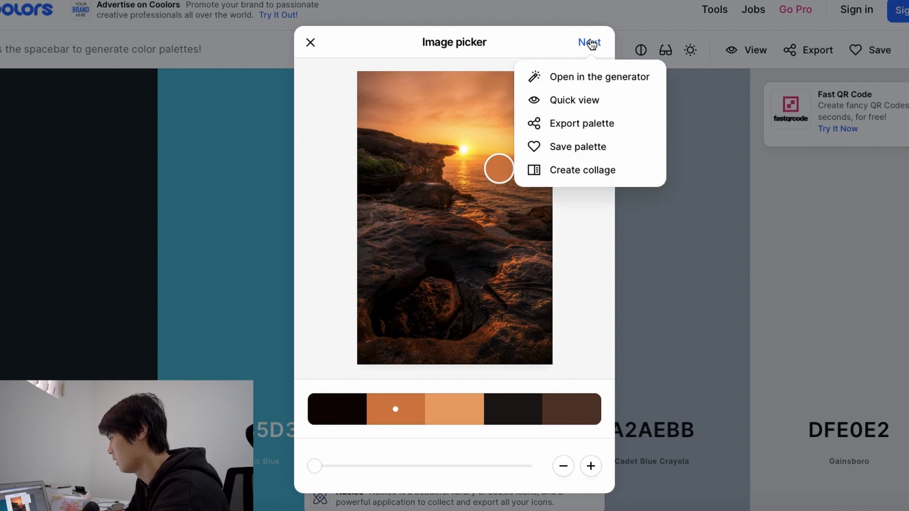
left_click(577, 172)
left_click(438, 412)
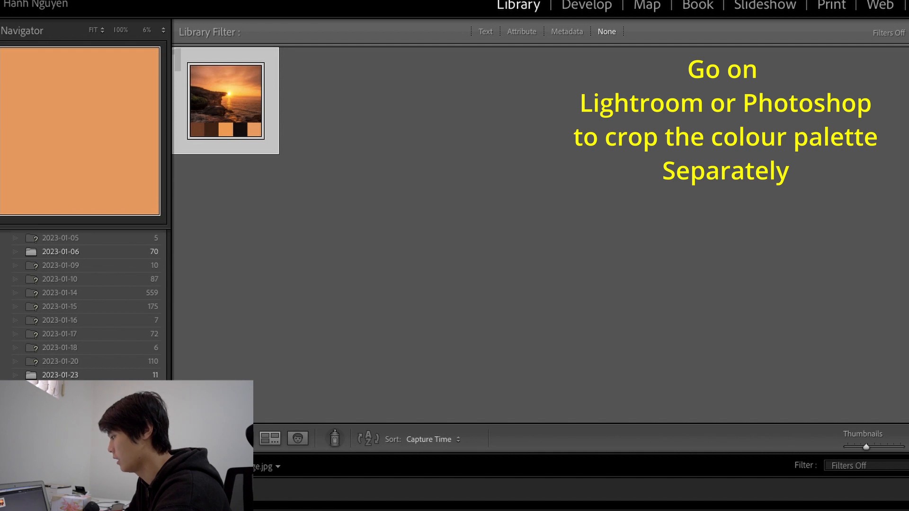
Import the downloaded palette collage from the Downloads folder into the Lightroom library.
key("super+shift+i")
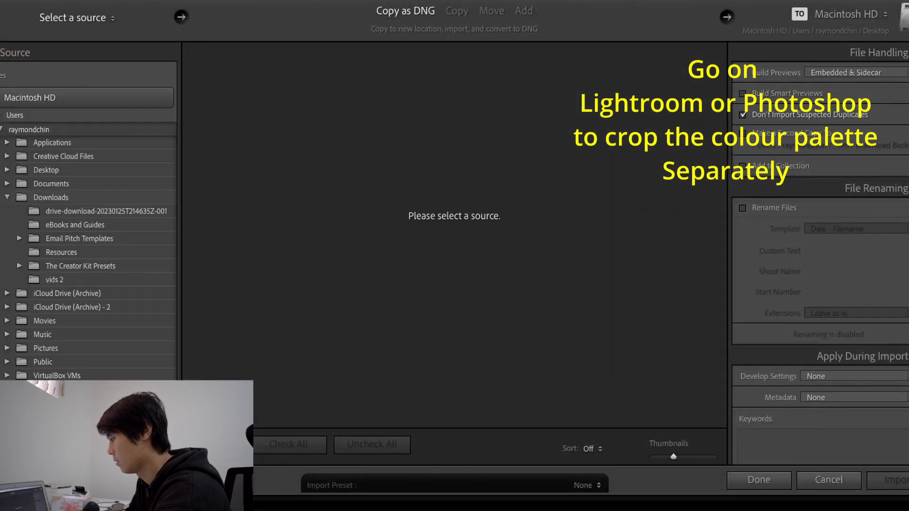
key("super+Tab")
scroll(318, 200, "up", 10)
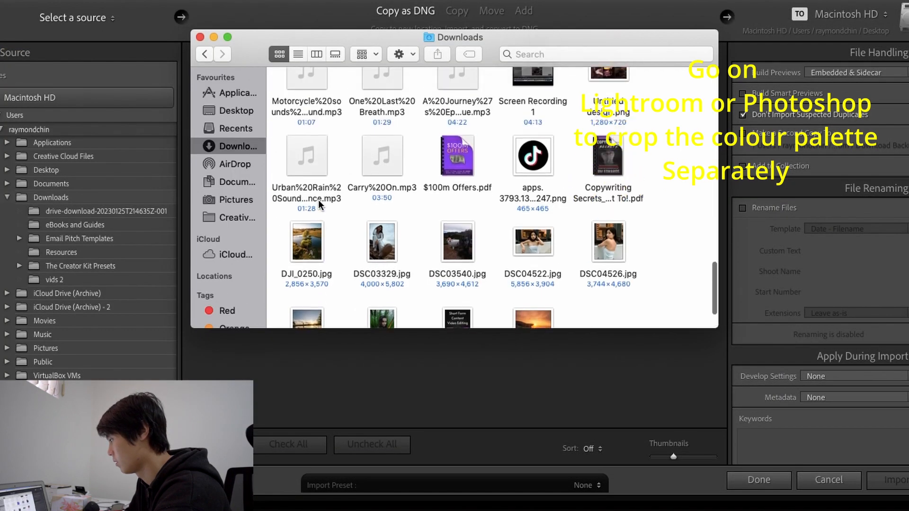
scroll(318, 200, "down", 10)
left_click(531, 266)
left_click_drag(468, 328, 450, 384)
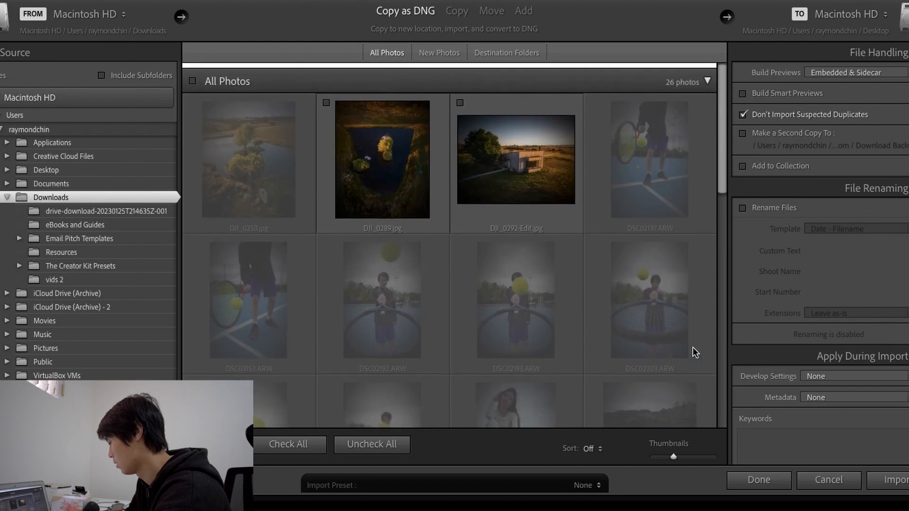
left_click(892, 481)
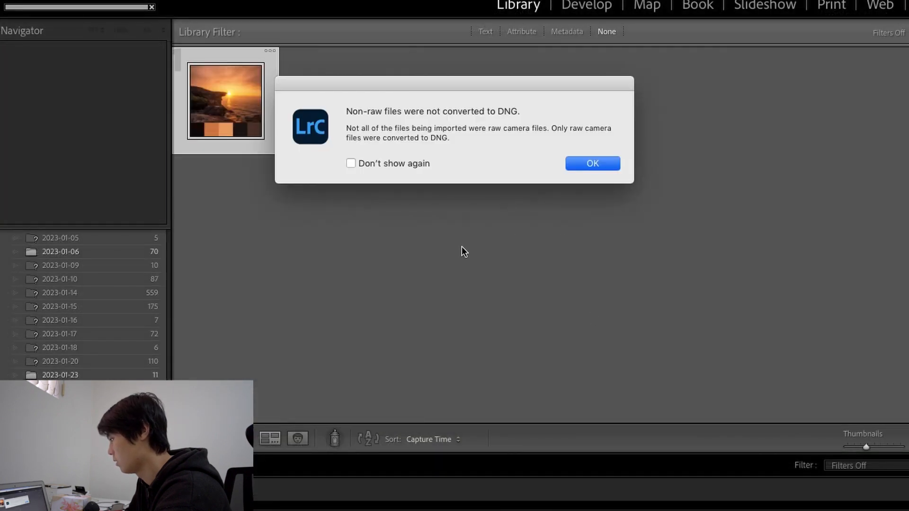
left_click(594, 163)
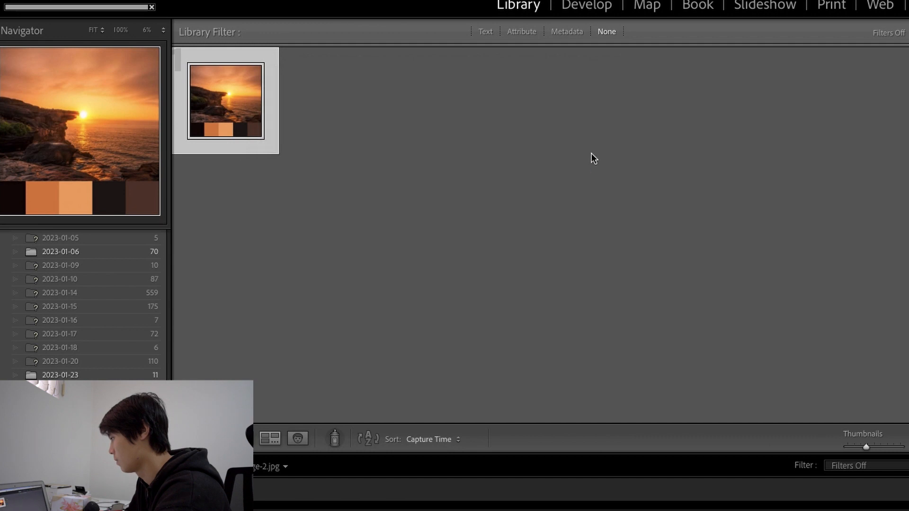
Crop collage-2.jpg down to only the near-black swatch of the palette.
left_click(578, 9)
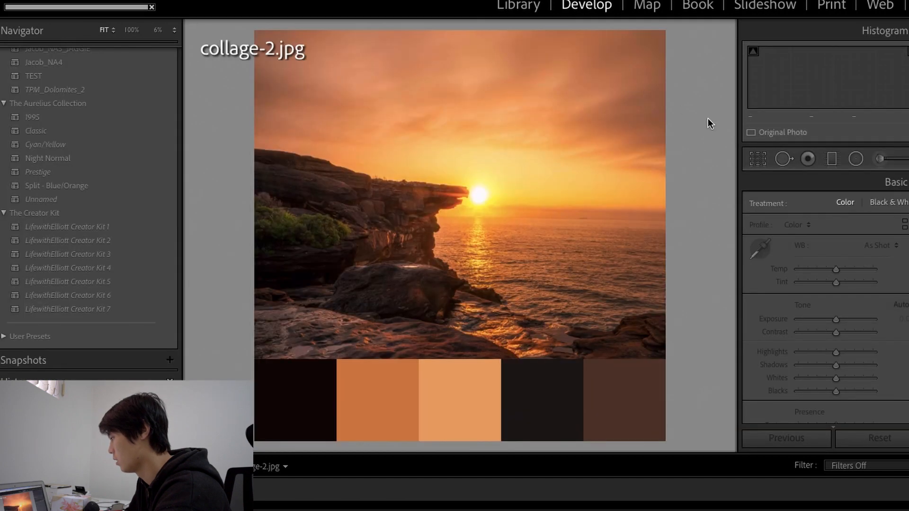
left_click(756, 158)
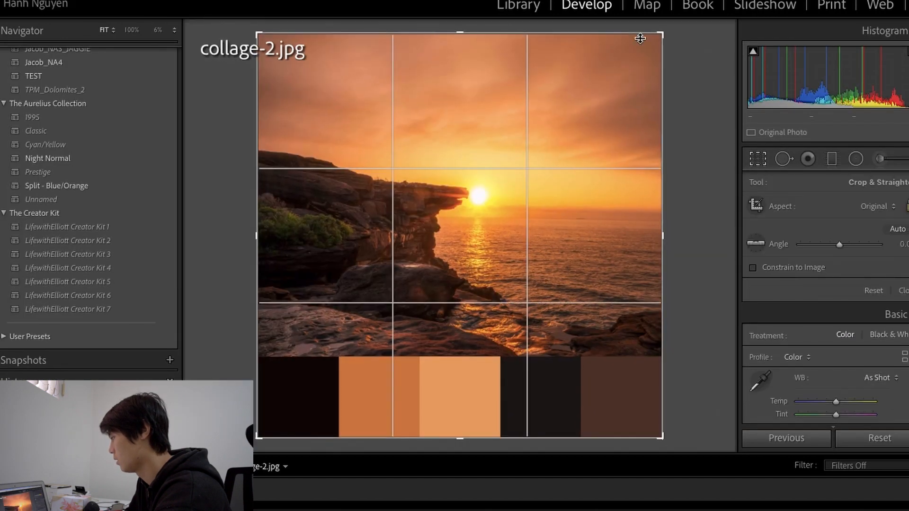
left_click_drag(658, 30, 495, 150)
left_click(756, 159)
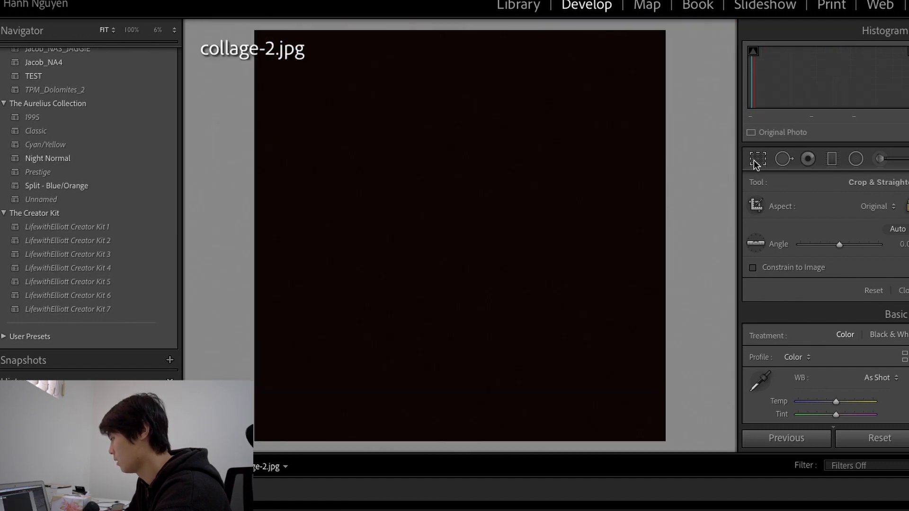
Export the cropped near-black swatch to the Pictures/Export folder, using a unique name for the file.
left_click(518, 6)
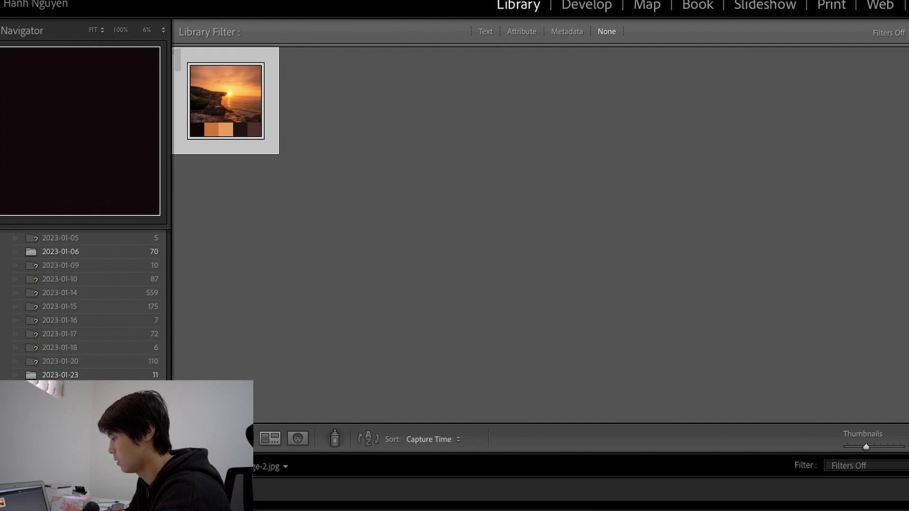
key("super+shift+e")
left_click(855, 471)
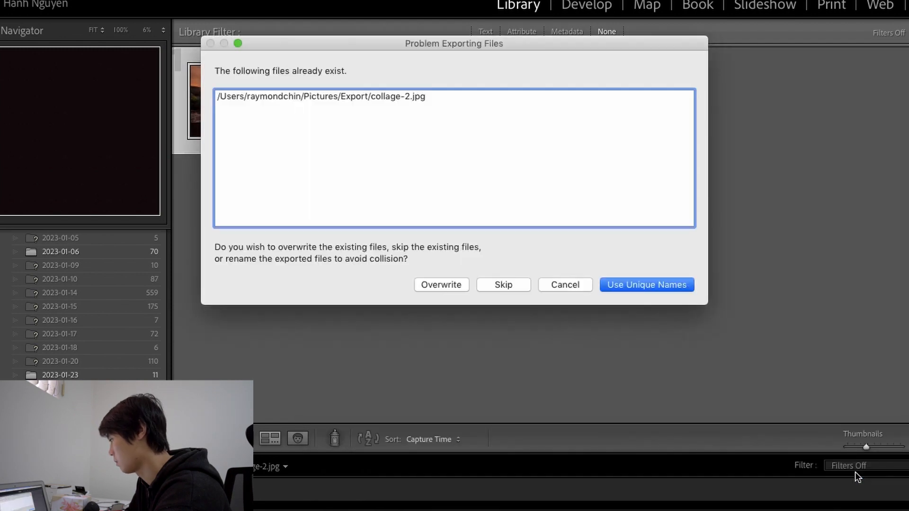
left_click(615, 286)
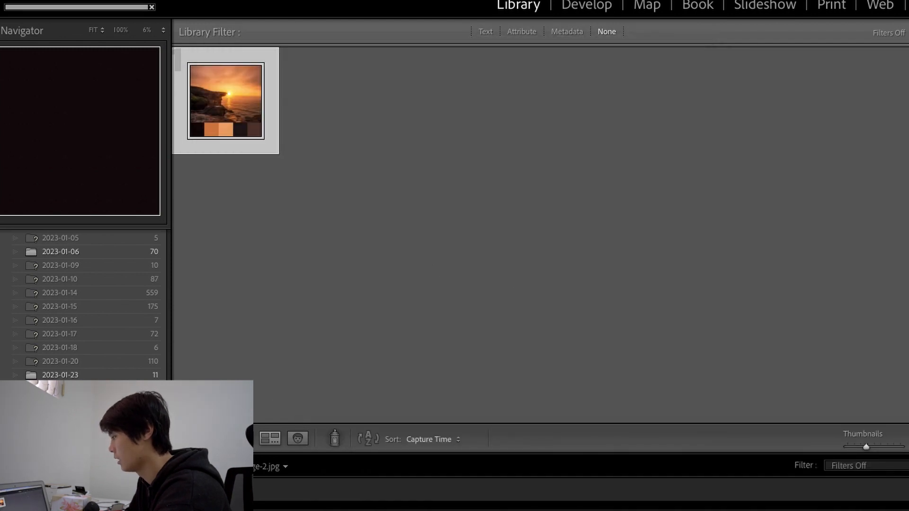
Recrop collage-2.jpg to only the orange swatch and export it as a separate image.
left_click(585, 12)
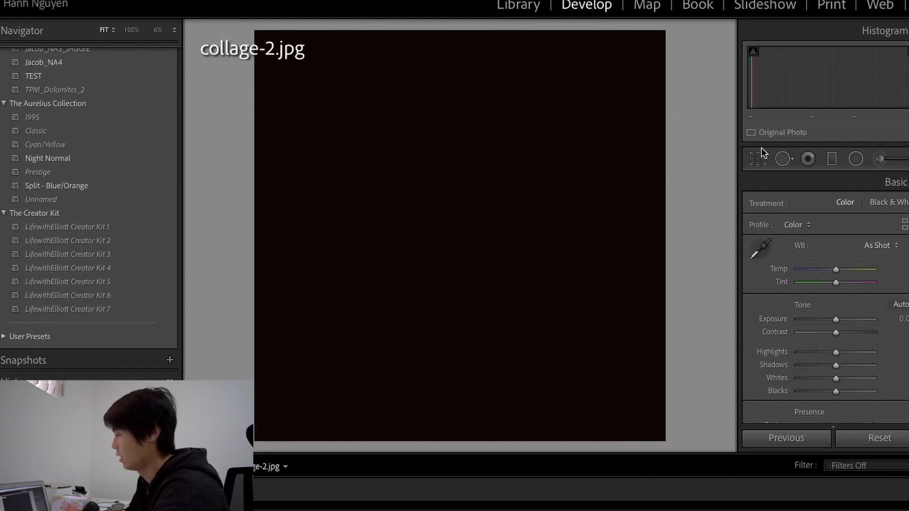
left_click(761, 161)
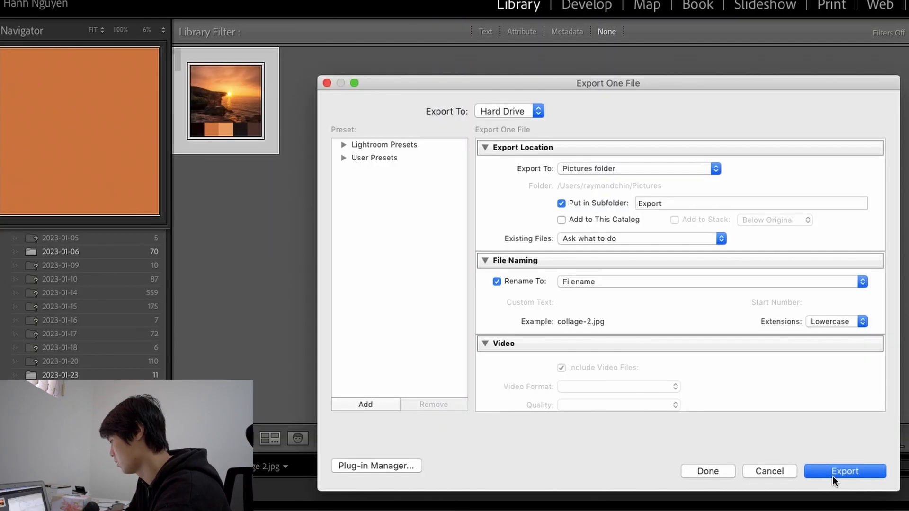
left_click(833, 474)
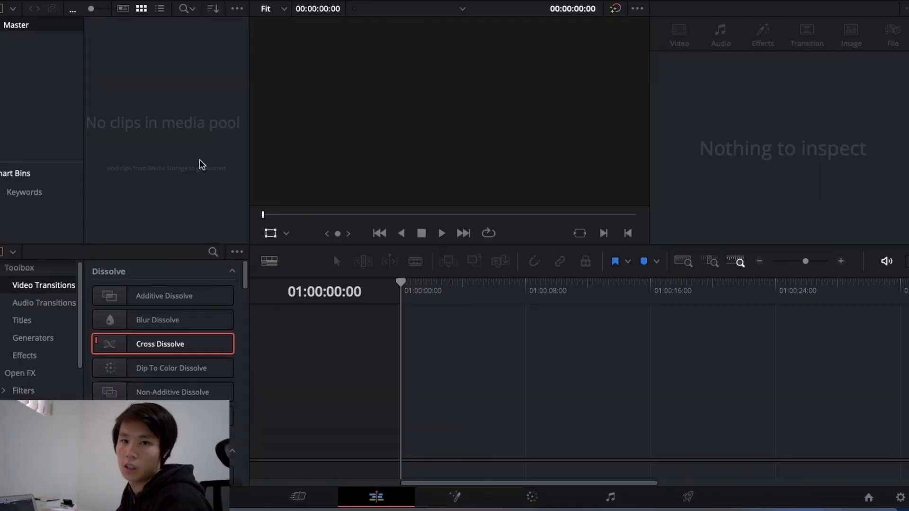
In DaVinci Resolve, hide the effects library and add the collage swatches and both DSC08445 photos from Pictures/Export to the media pool.
left_click(215, 1)
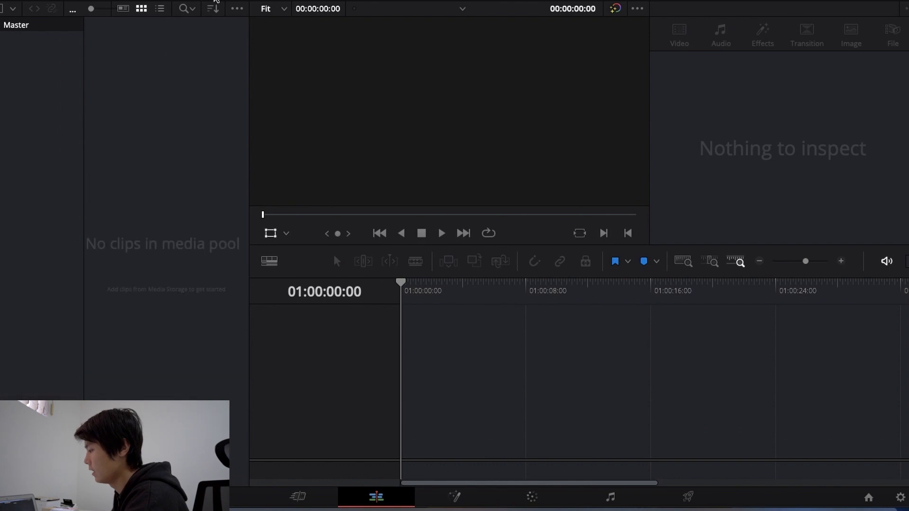
key("super+i")
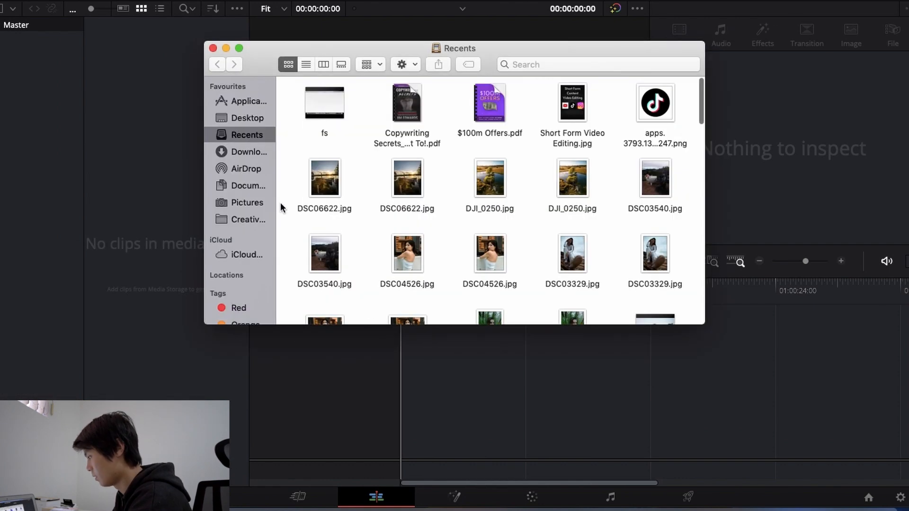
left_click(247, 202)
scroll(358, 217, "down", 5)
scroll(358, 218, "down", 3)
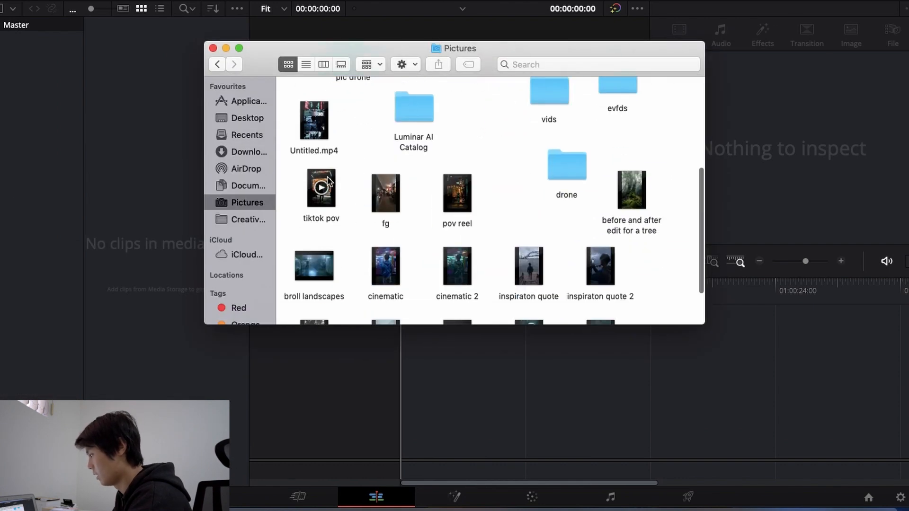
left_click(249, 151)
left_click(255, 205)
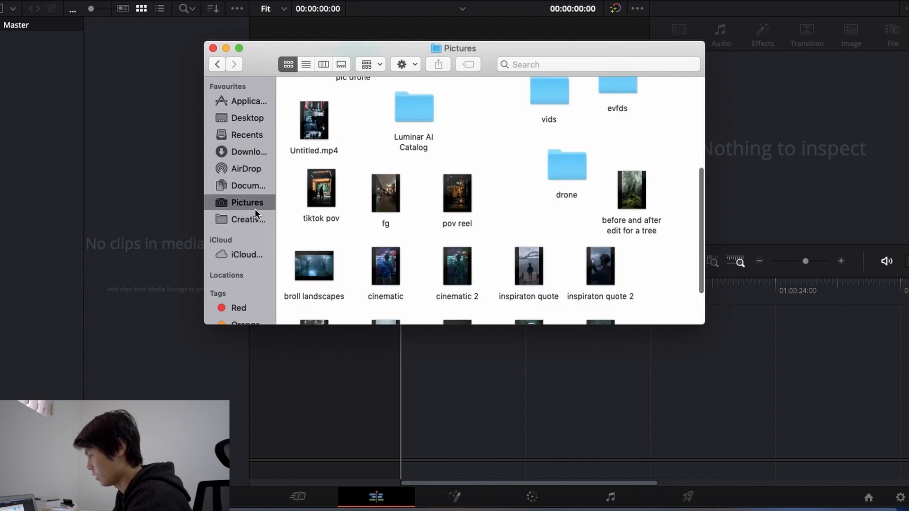
scroll(362, 143, "up", 3)
scroll(353, 127, "up", 2)
double_click(336, 97)
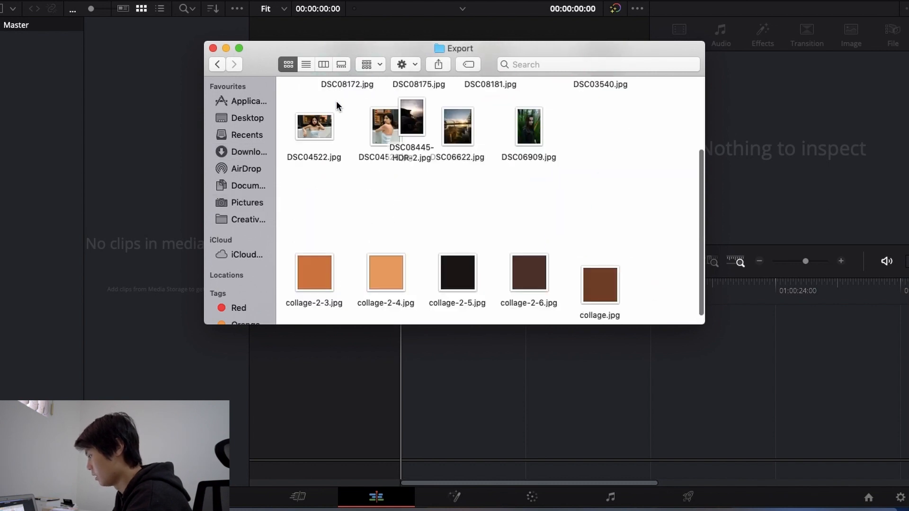
scroll(391, 186, "down", 2)
left_click_drag(308, 258, 100, 237)
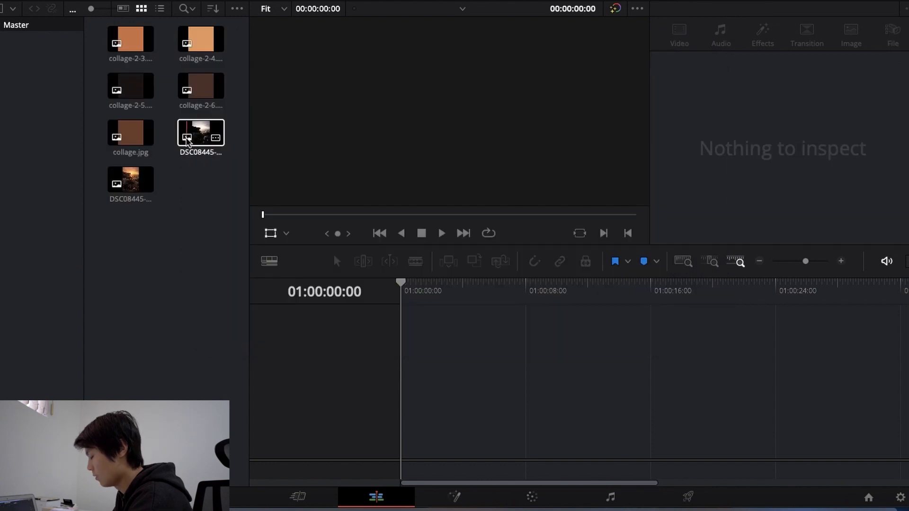
Place DSC08445-HDR-2.jpg at the start of a new timeline and split the clip at 01:00:02:04.
left_click_drag(187, 139, 516, 376)
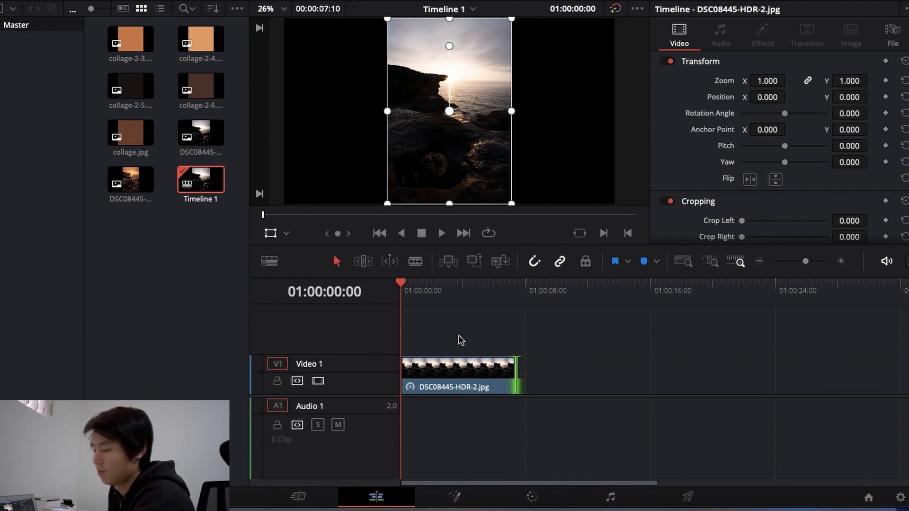
left_click(429, 288)
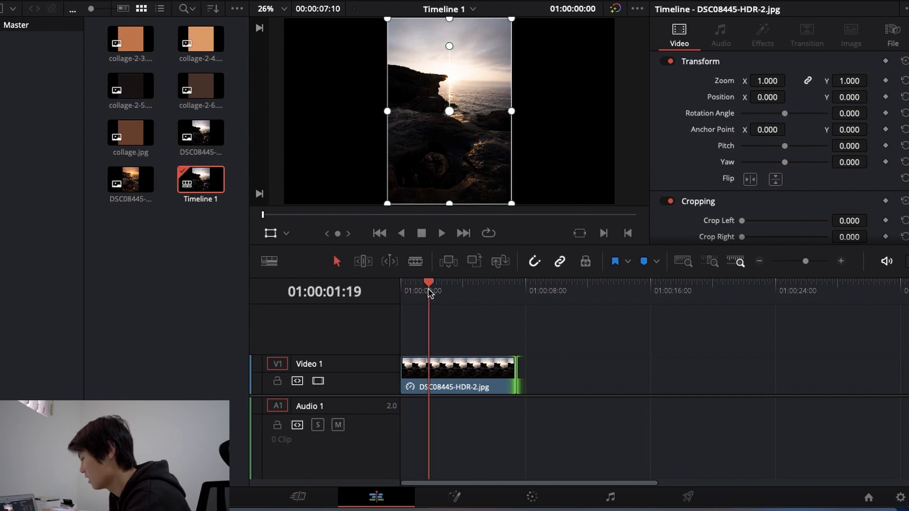
left_click(435, 290)
left_click(449, 373)
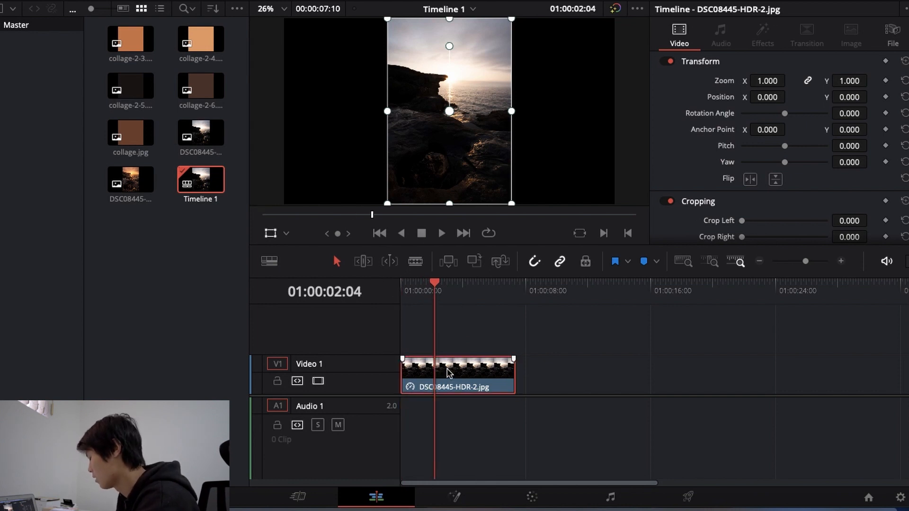
key("ctrl+b")
Turn the second part of the split clip black and white by setting its saturation to 0, and return to editing.
left_click(463, 368)
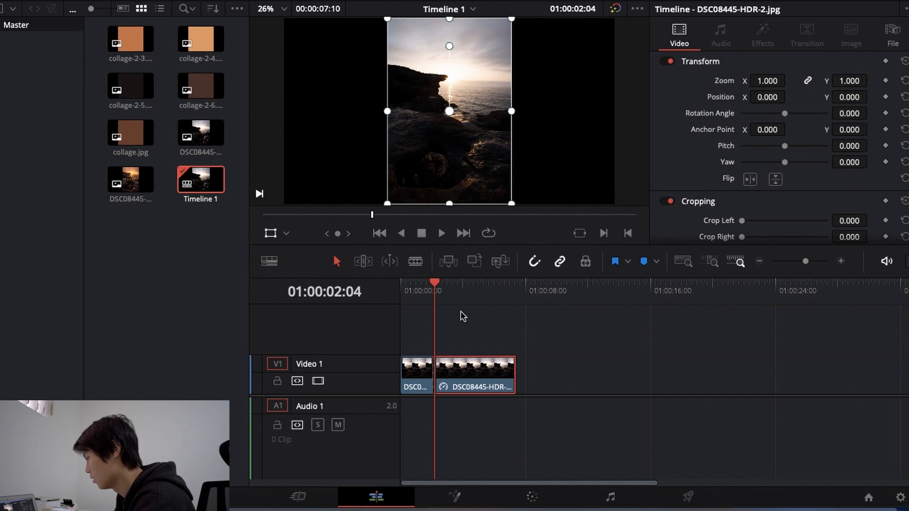
left_click(533, 499)
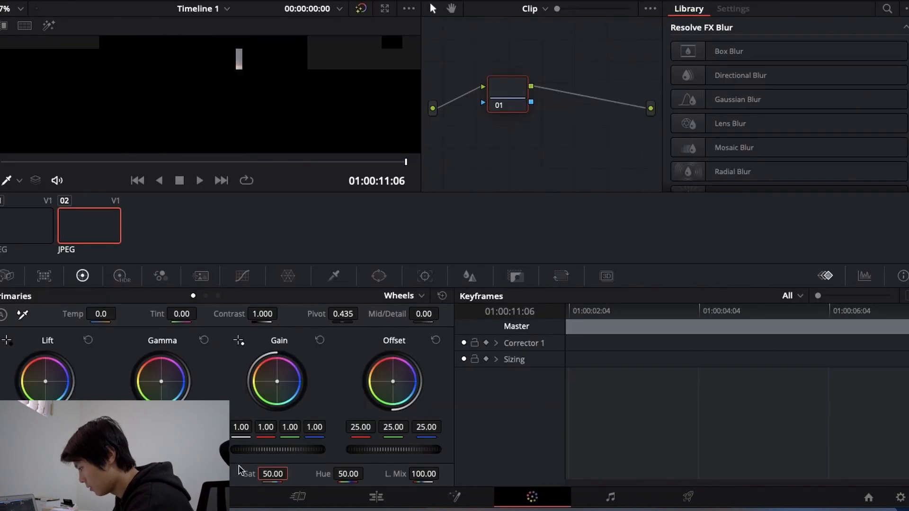
left_click(273, 474)
type("0")
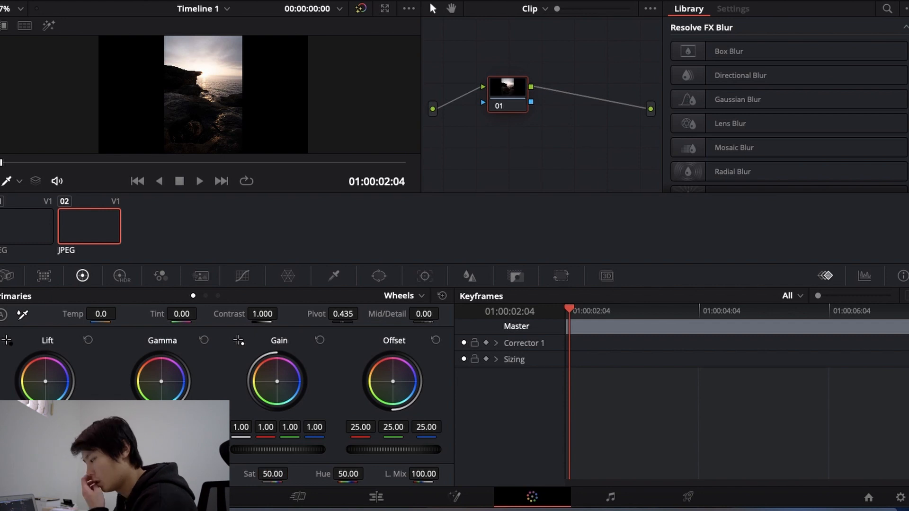
key("Return")
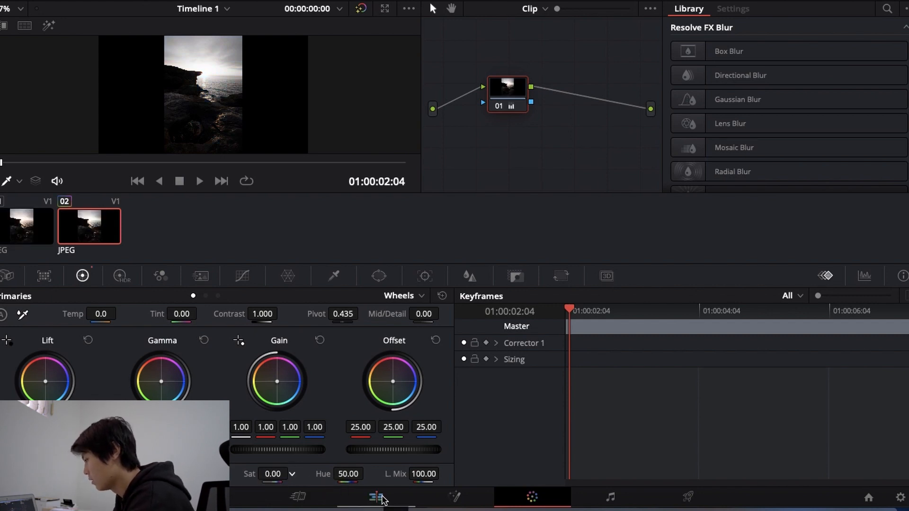
left_click(381, 497)
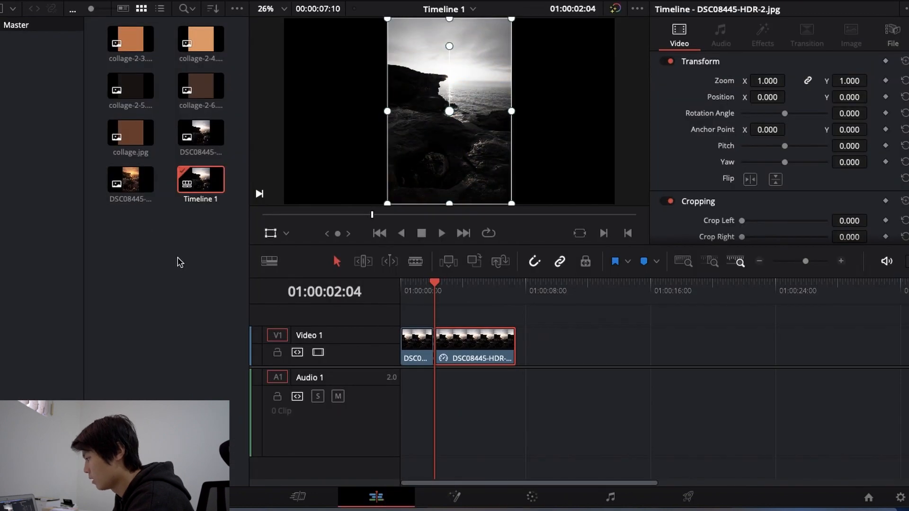
Append the edited sunset photo DSC08445-HDR.jpg after the black-and-white clip and trim its end to 01:00:09:17.
left_click_drag(116, 185, 549, 351)
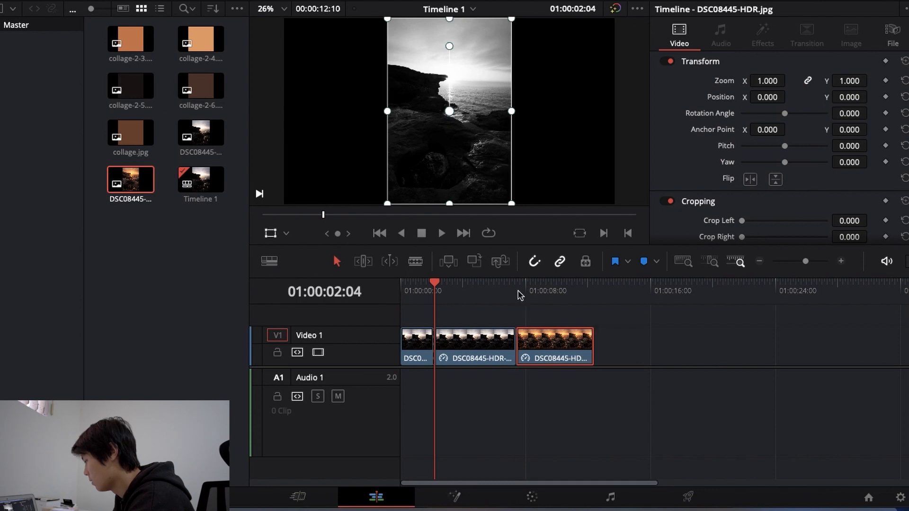
left_click_drag(521, 291, 552, 292)
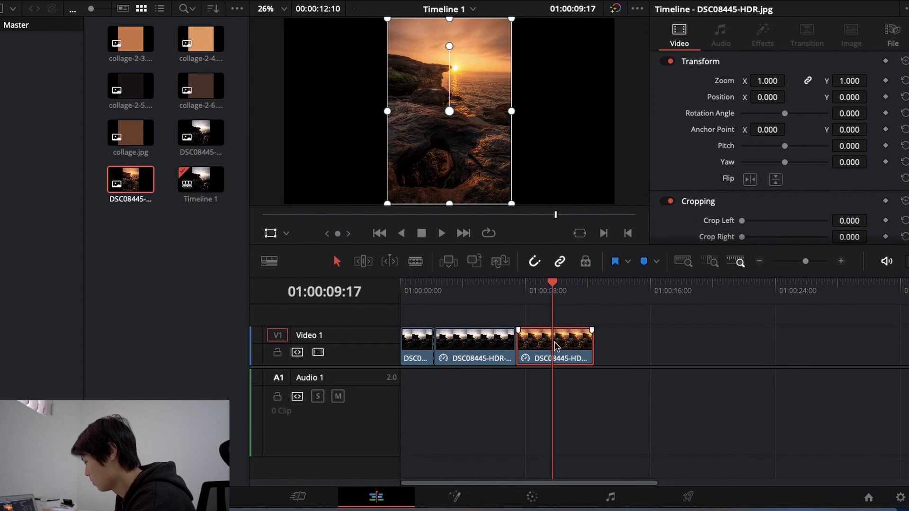
key("shift+]")
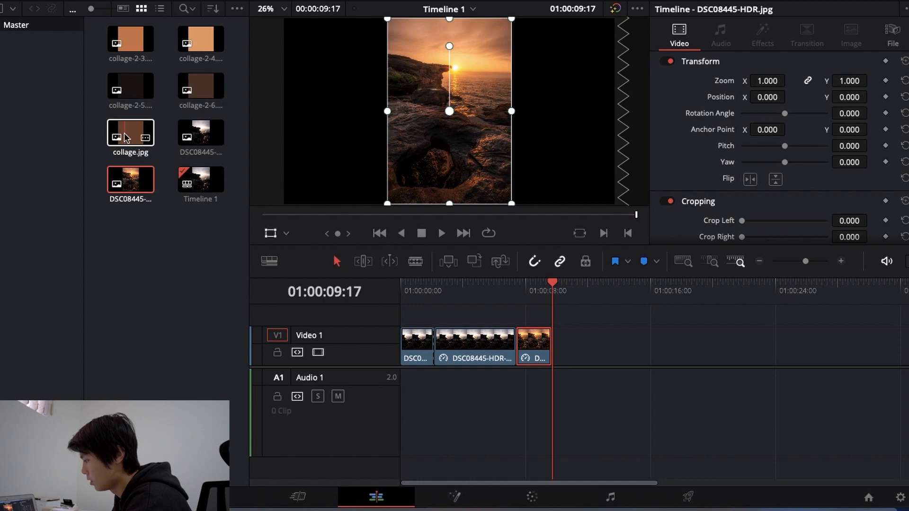
Place the orange swatch collage-2-3.jpg on a second video track, aligned with the start of the black-and-white clip.
left_click_drag(131, 40, 458, 336)
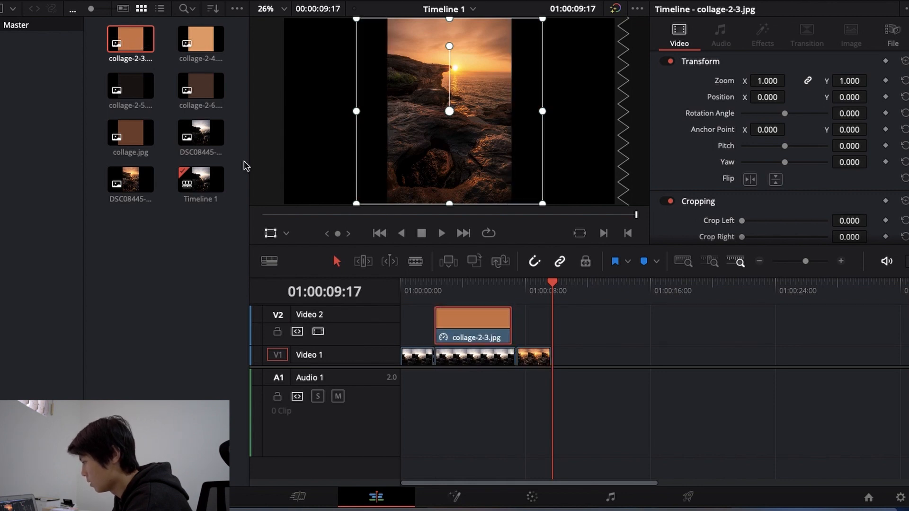
Stack collage-2-4.jpg, collage-2-5.jpg and collage-2-6.jpg on video tracks 3, 4 and 5, aligned with the start of the orange swatch.
left_click_drag(209, 55, 452, 299)
left_click_drag(451, 298, 463, 320)
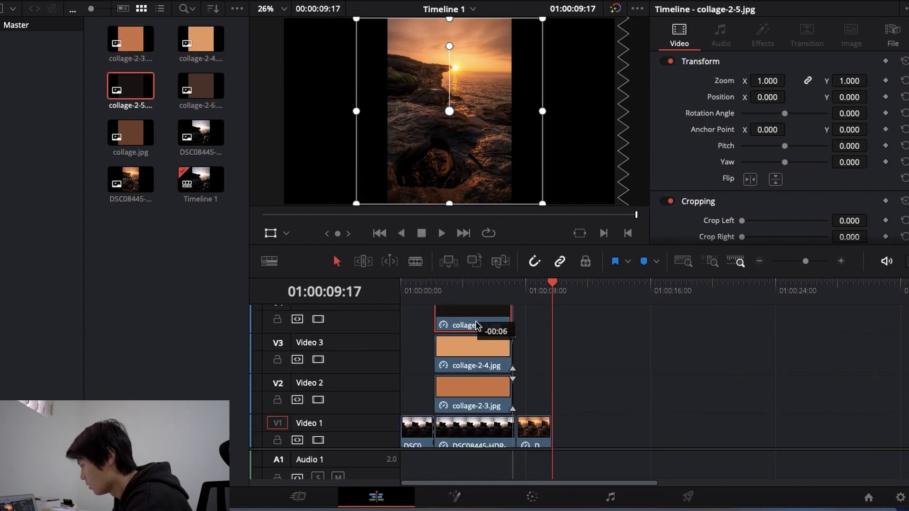
right_click(355, 323)
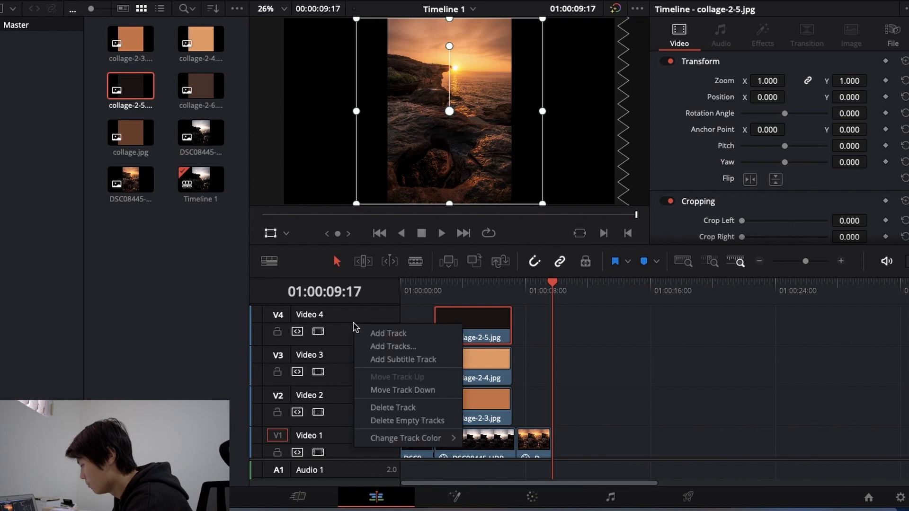
left_click(374, 331)
left_click_drag(201, 88, 439, 364)
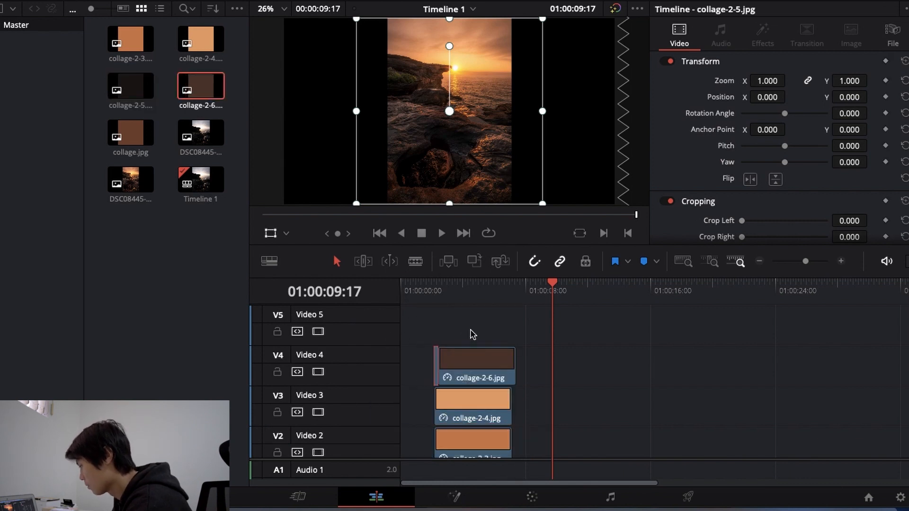
key("super+z")
left_click_drag(200, 93, 432, 331)
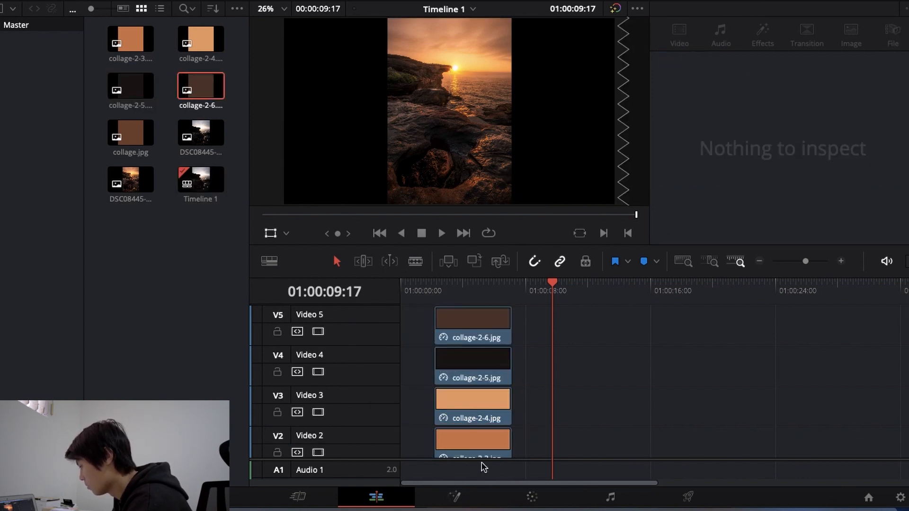
Add a sixth video track and place collage.jpg on it, aligned with the start of the other swatches.
right_click(372, 340)
left_click(393, 351)
left_click_drag(110, 150, 434, 331)
Move the playhead to 01:00:02:04 and set the zoom of collage-2-3.jpg on video track 2 to 0.01.
scroll(493, 377, "down", 3)
left_click(512, 289)
scroll(506, 378, "up", 1)
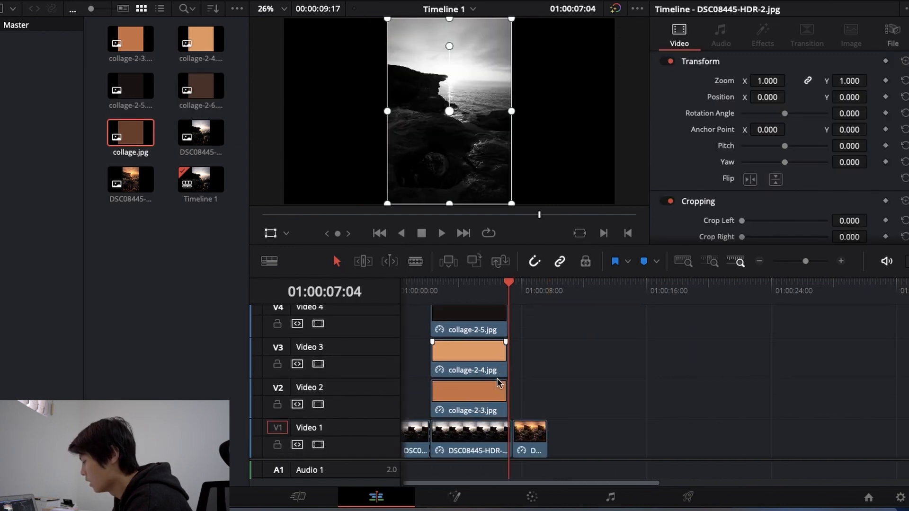
left_click(431, 287)
left_click(454, 410)
double_click(454, 410)
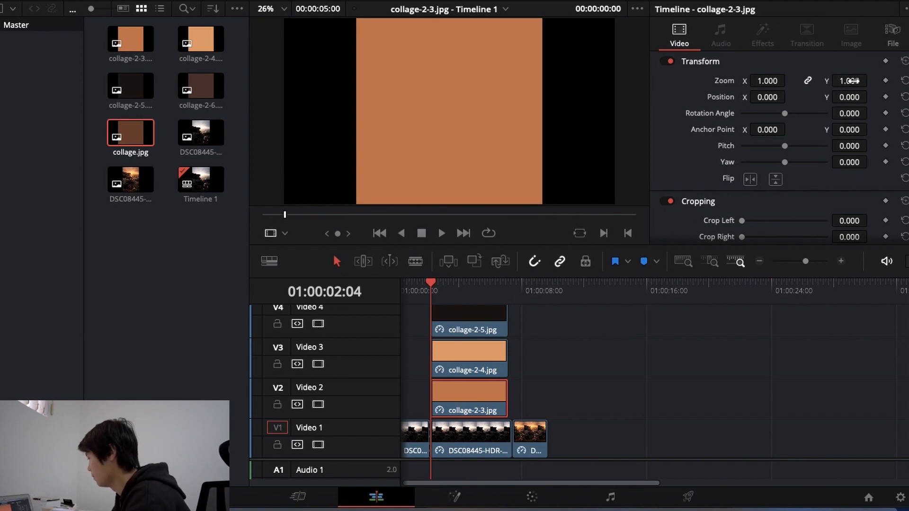
left_click(852, 81)
key("BackSpace")
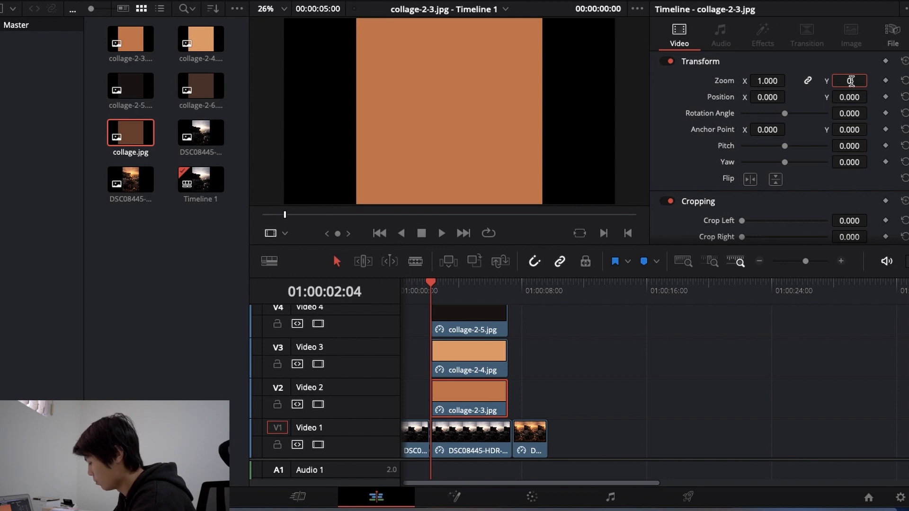
type("0.01")
key("Return")
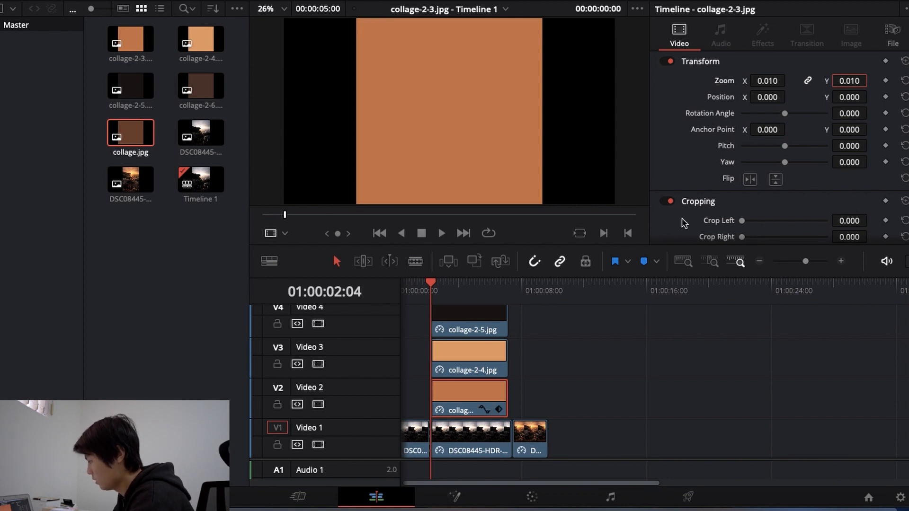
Set the zoom of the light orange swatch collage-2-4.jpg on video track 3 to 0.01.
left_click(457, 365)
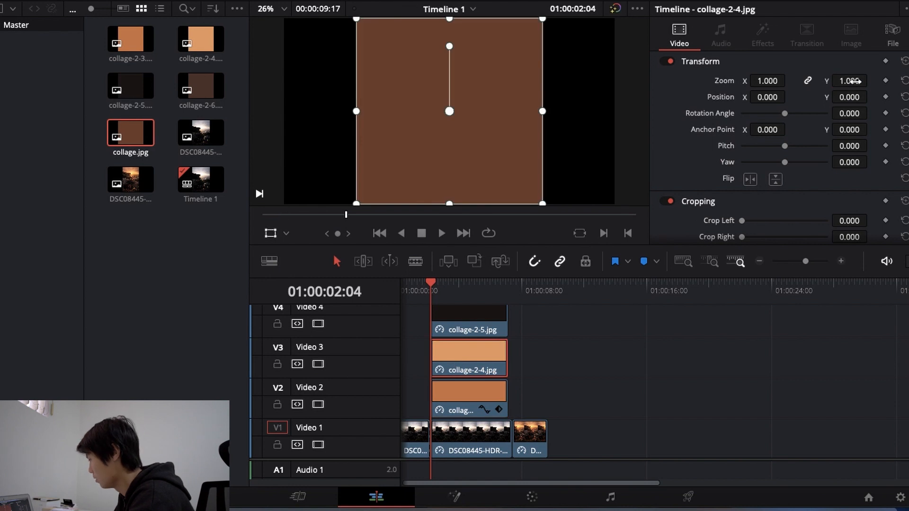
left_click(855, 82)
type("0.01")
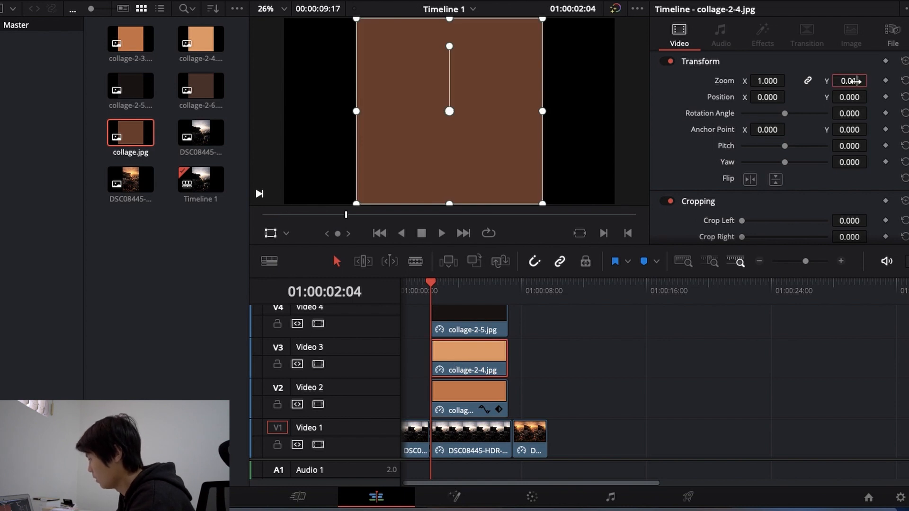
key("Return")
Set the zoom of the near-black swatch collage-2-5.jpg on video track 4 to 0.01.
left_click(474, 325)
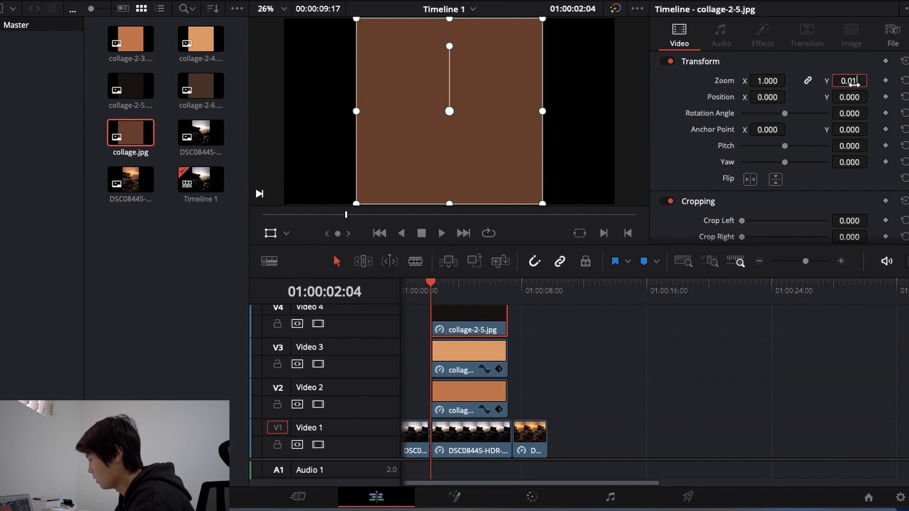
left_click(854, 82)
type("0.01")
key("Return")
Set the zoom of the dark brown swatch collage-2-6.jpg on video track 5 to 0.01.
scroll(462, 354, "up", 5)
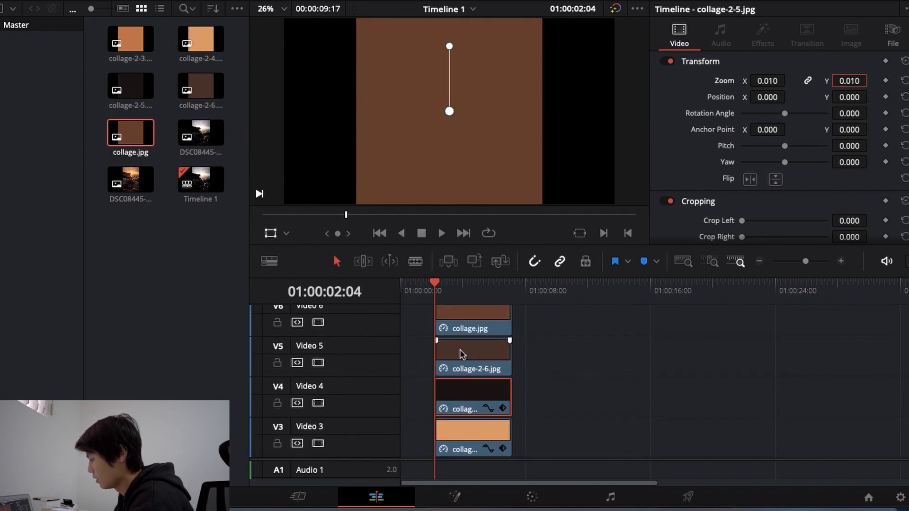
double_click(461, 354)
left_click(845, 81)
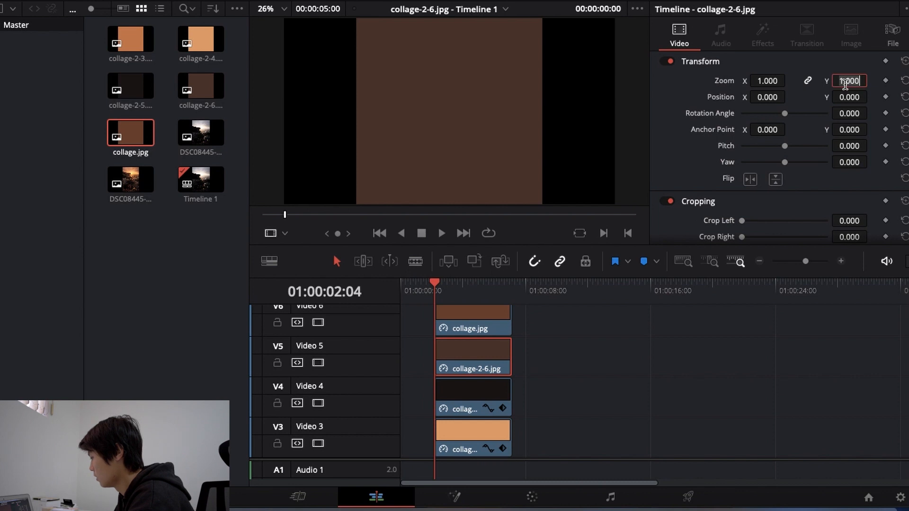
key("BackSpace")
type("0.01")
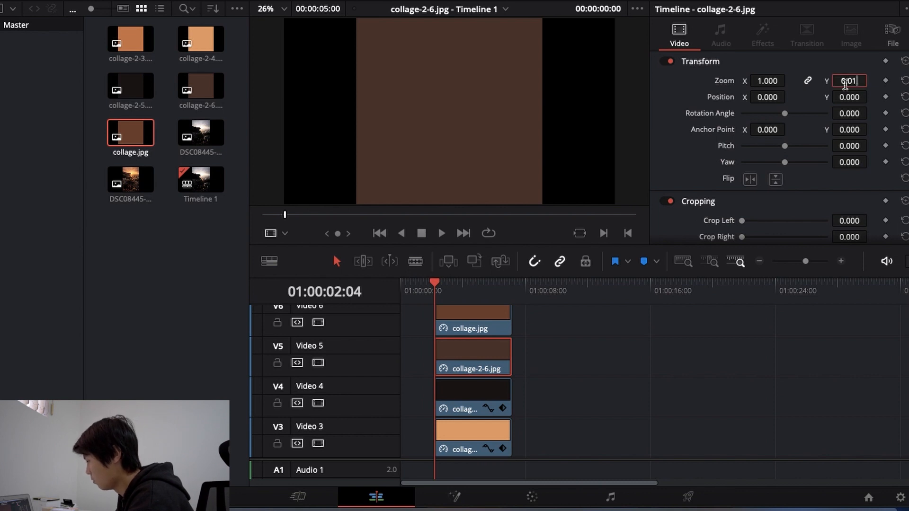
key("Return")
Set the zoom of the brown swatch collage.jpg on video track 6 to 0.01.
scroll(455, 346, "up", 1)
left_click(455, 347)
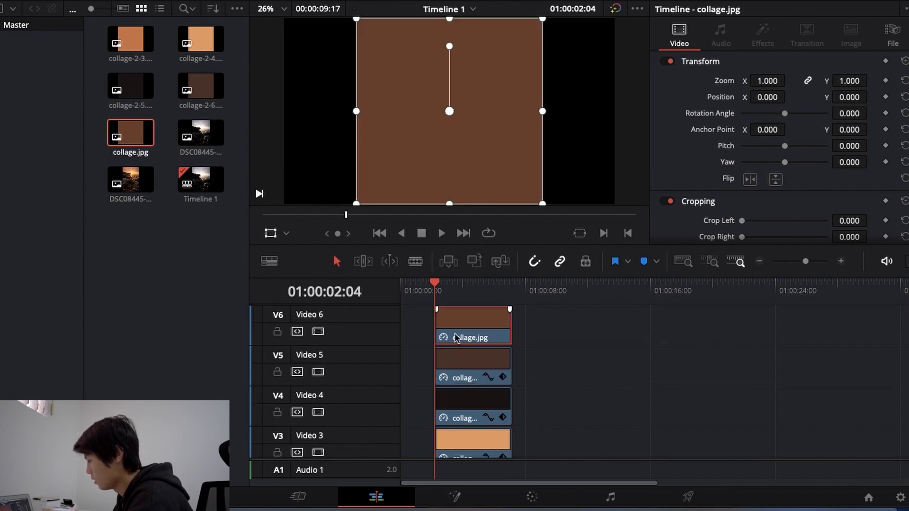
left_click(851, 82)
key("BackSpace")
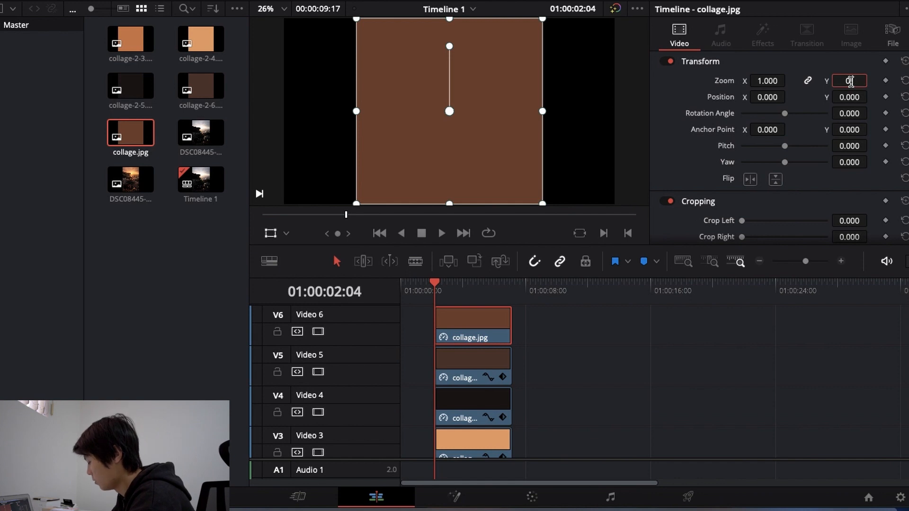
type("0.01")
key("Return")
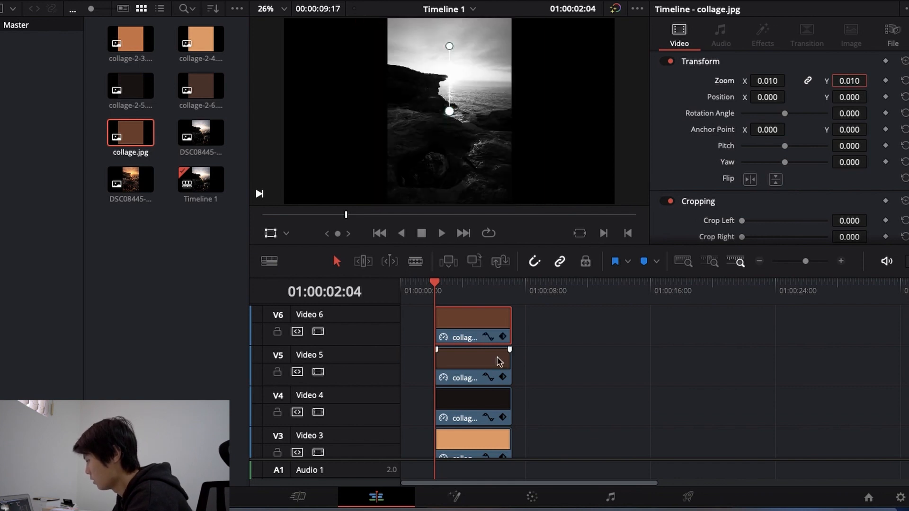
Set the horizontal position of the light orange swatch collage-2-4.jpg on video track 3 to 106.
scroll(500, 362, "down", 1)
scroll(500, 363, "down", 2)
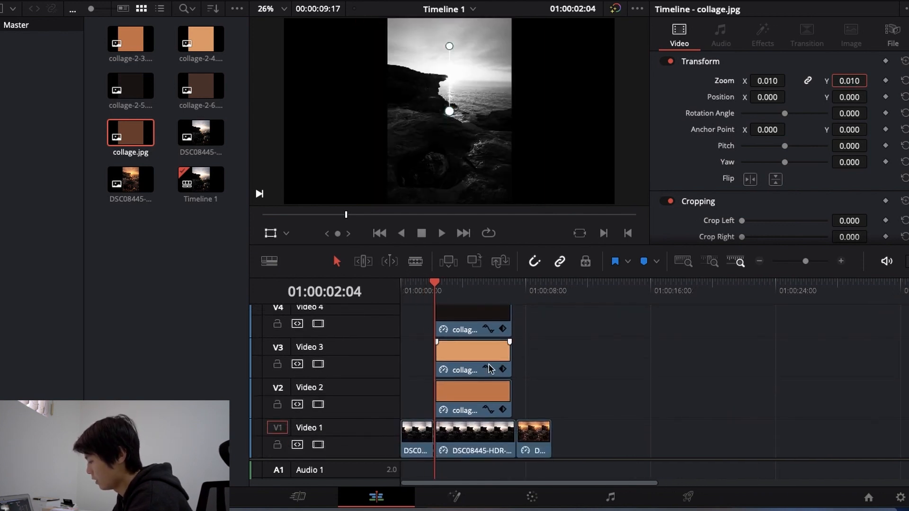
left_click(466, 389)
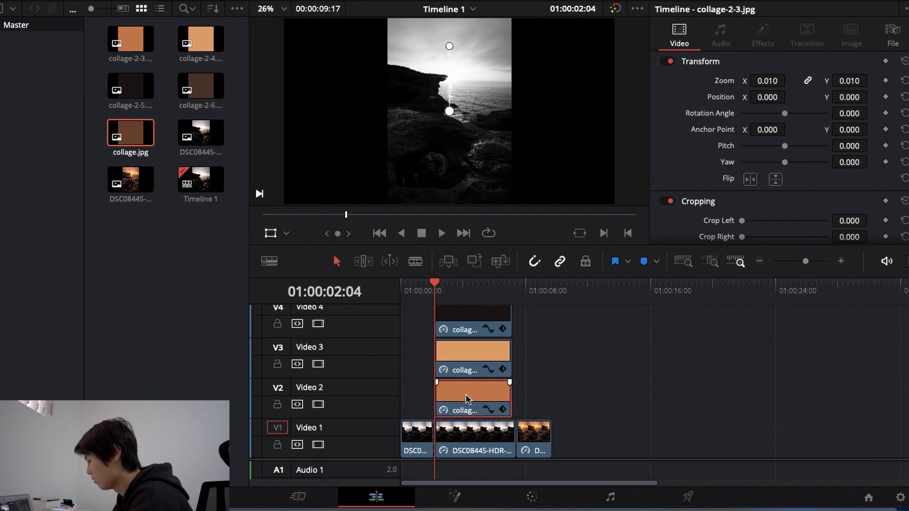
left_click(467, 362)
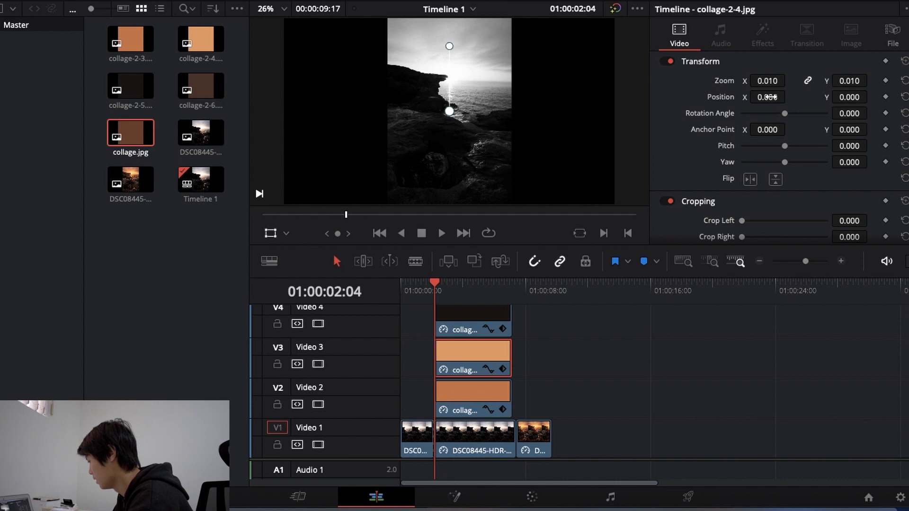
left_click(770, 97)
key("BackSpace")
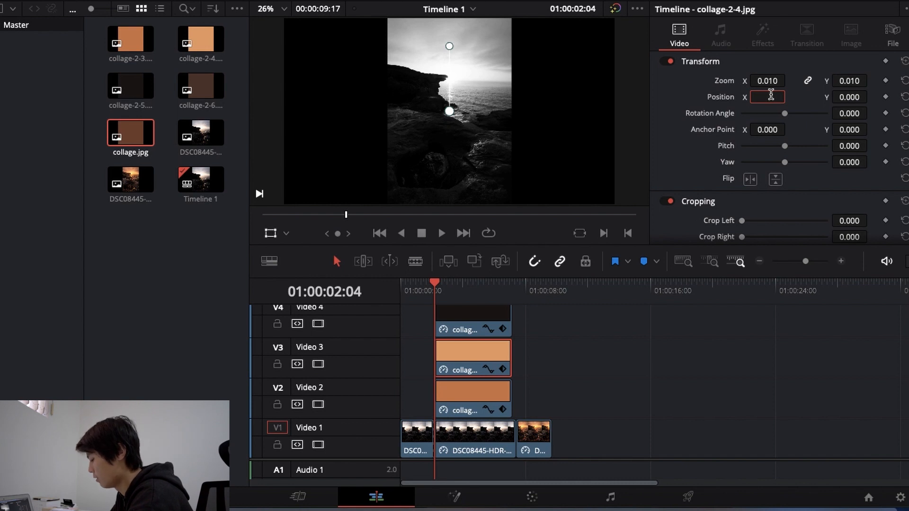
type("1")
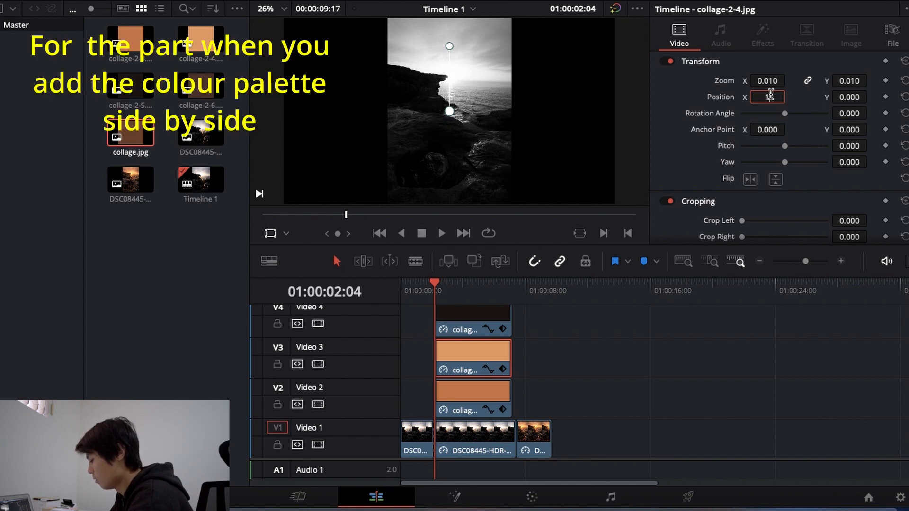
type("00")
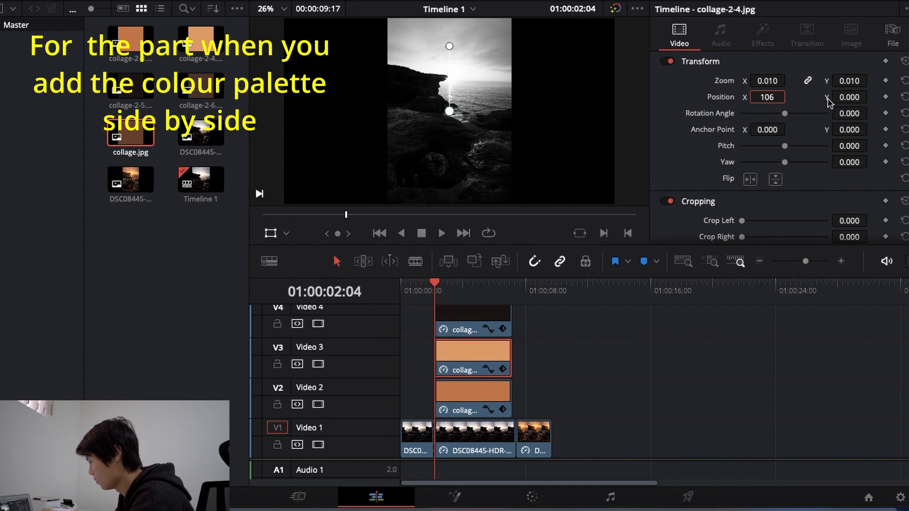
key("Return")
Set the horizontal position of the near-black swatch collage-2-5.jpg on video track 4 to -106.
left_click(477, 316)
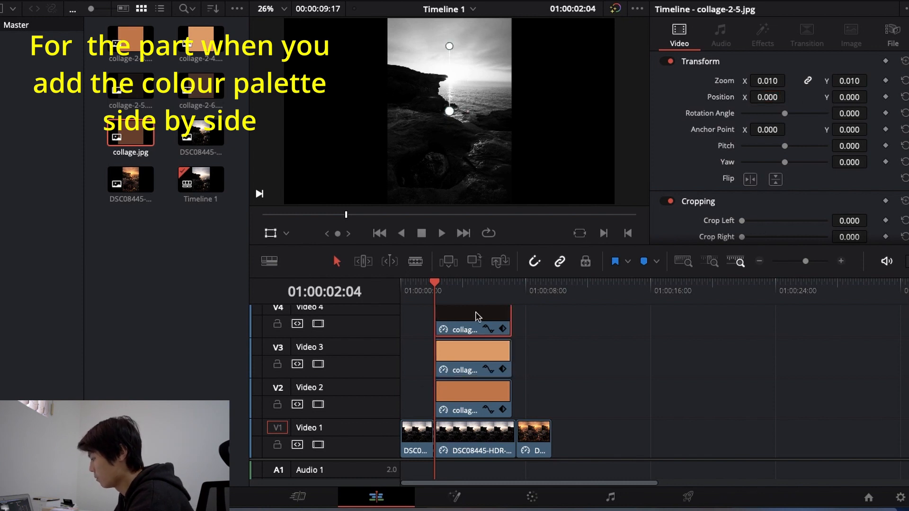
left_click(767, 97)
key("BackSpace")
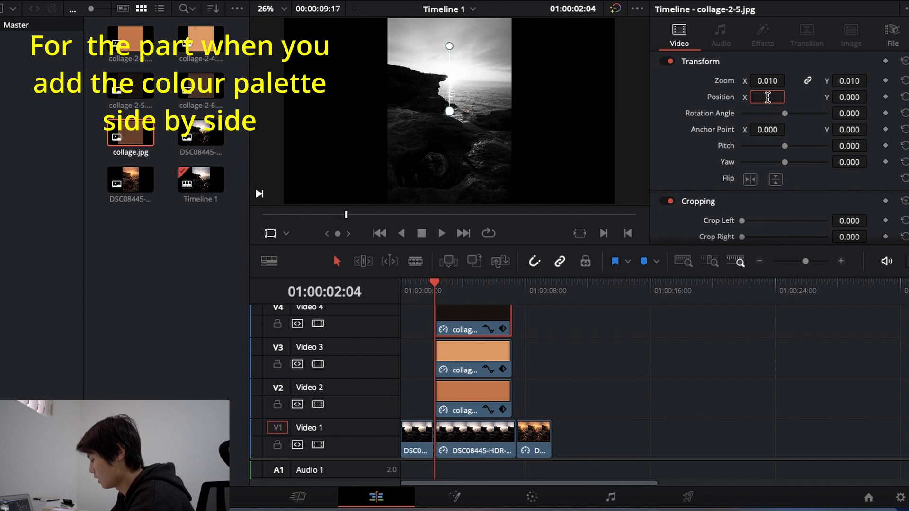
type("-106")
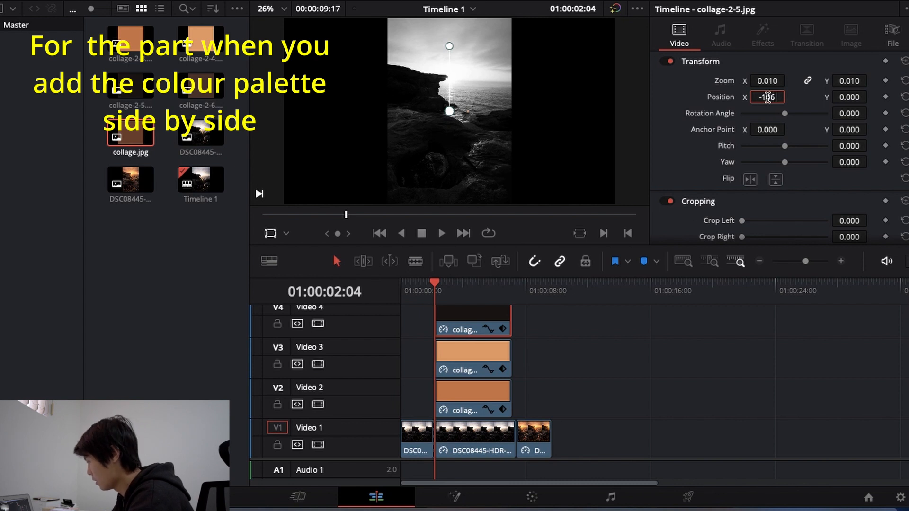
key("Return")
Set the horizontal position of the dark brown swatch collage-2-6.jpg on video track 5 to 212.
scroll(493, 348, "up", 1)
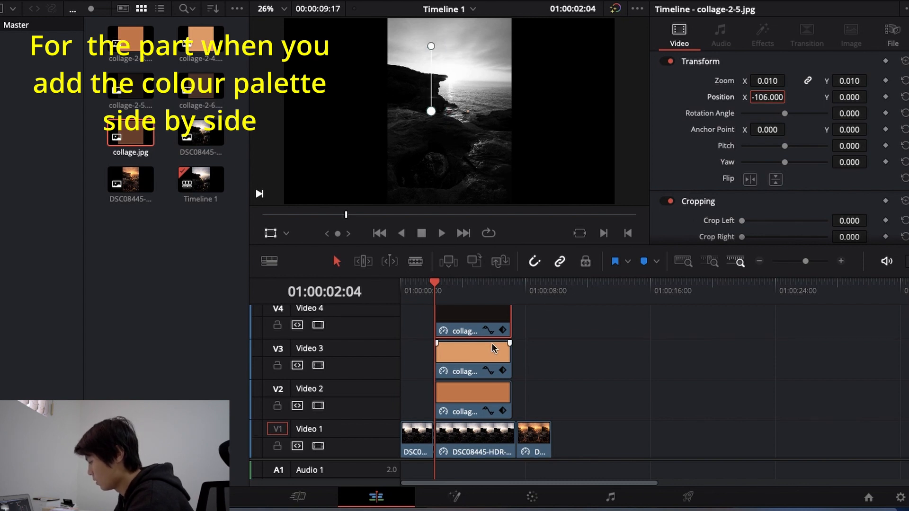
scroll(492, 348, "up", 2)
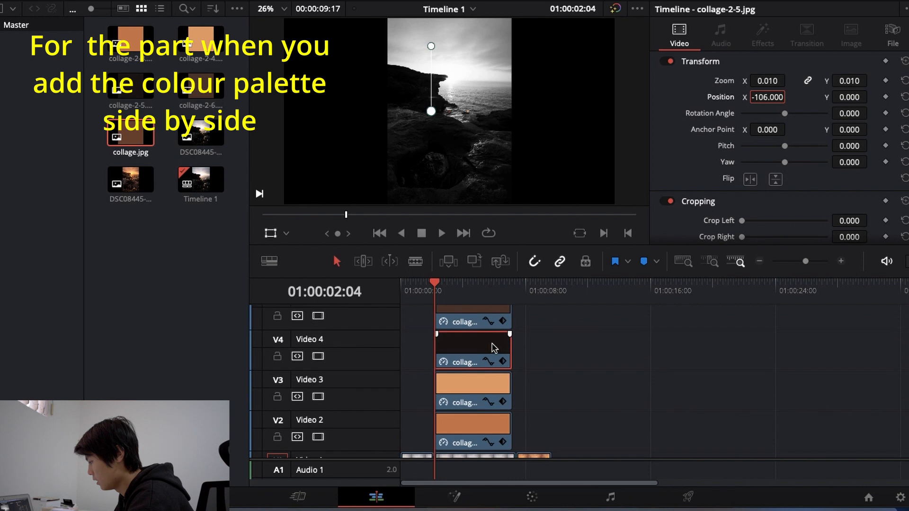
left_click(476, 326)
left_click(768, 97)
key("BackSpace")
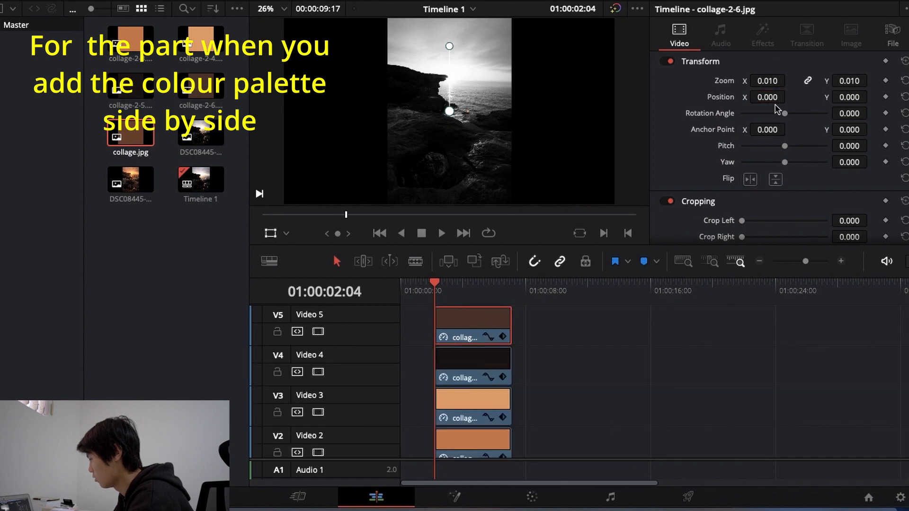
left_click(767, 97)
key("BackSpace")
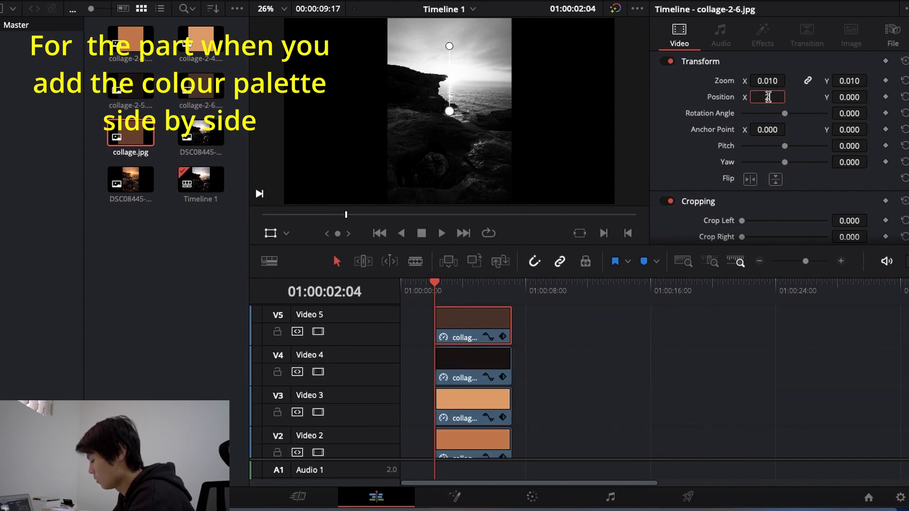
type("212")
key("Return")
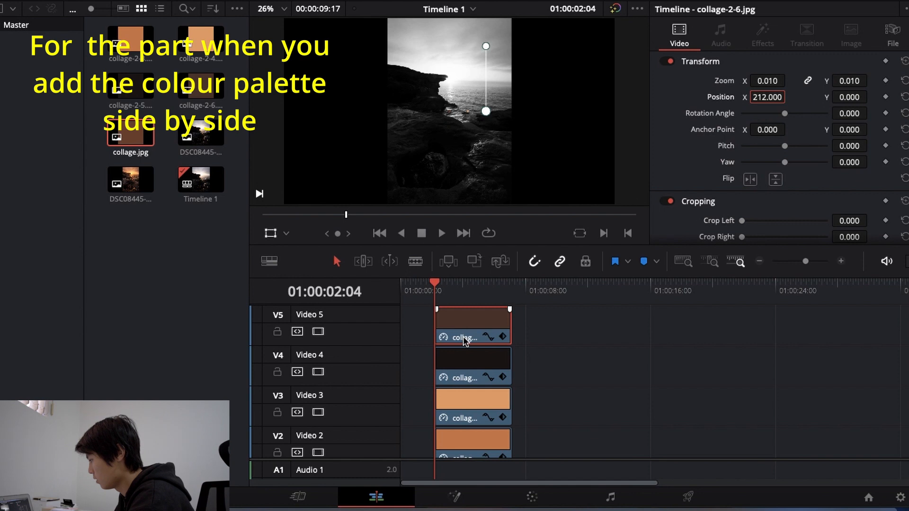
Set the horizontal position of the brown swatch collage.jpg on video track 6 to -212.
scroll(463, 346, "up", 2)
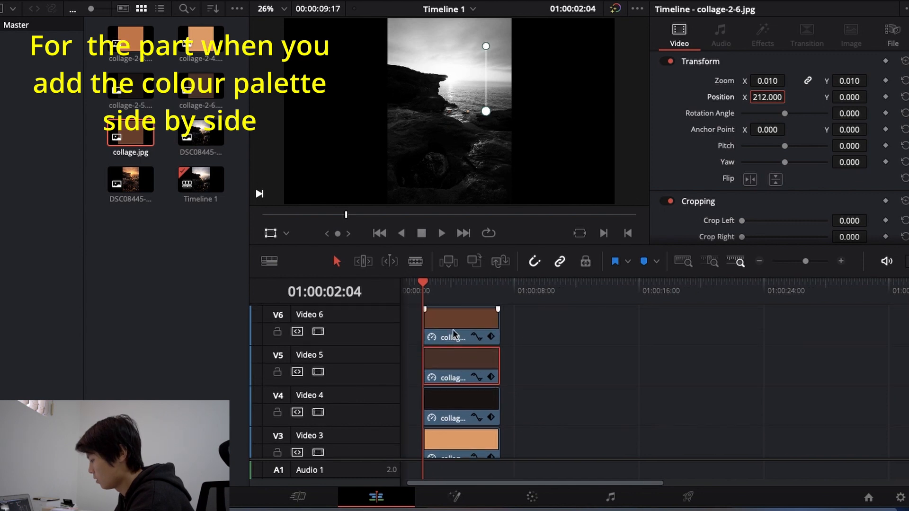
left_click(456, 332)
left_click(762, 98)
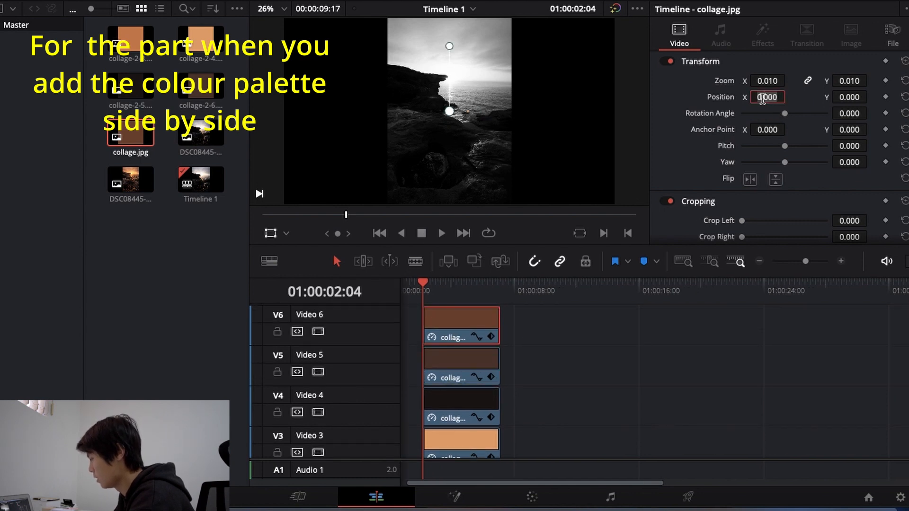
key("BackSpace")
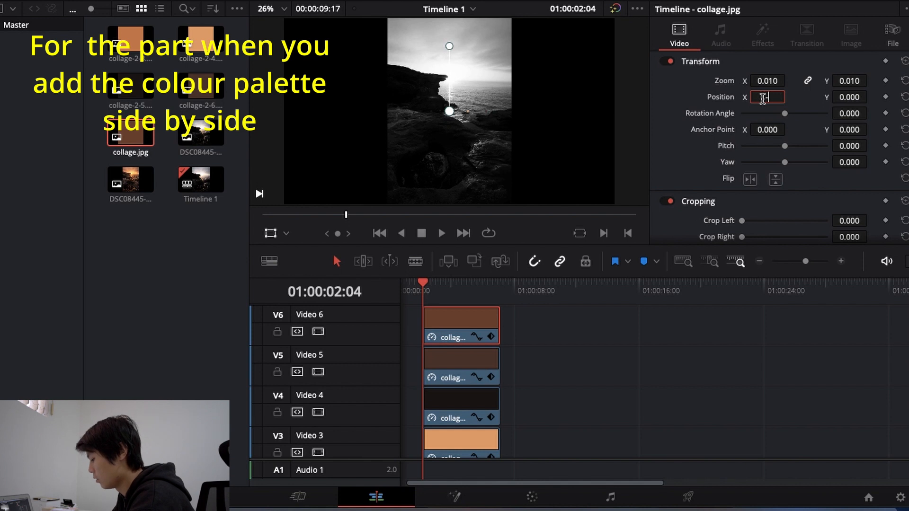
type("-212")
key("Return")
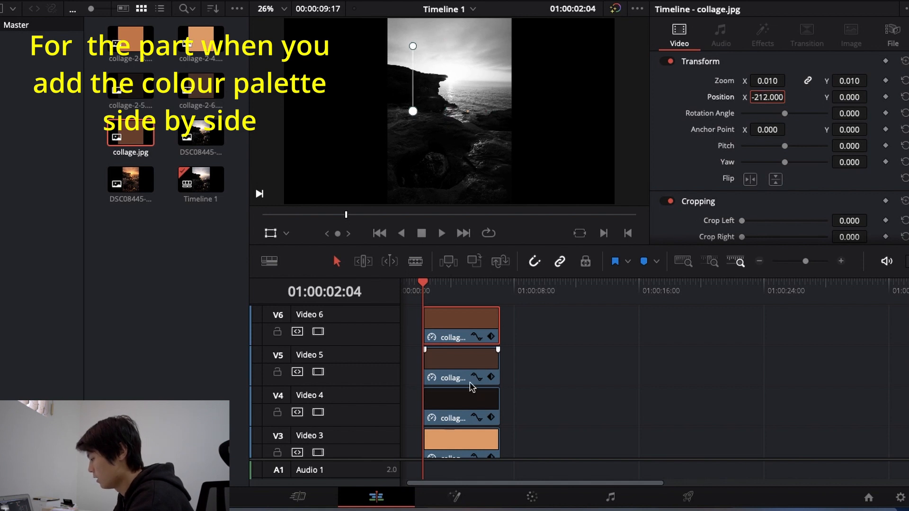
Keyframe the zoom of the orange swatch collage-2-3.jpg on video track 2 at 01:00:02:04 and set it to 0.1 at 01:00:03:18.
scroll(472, 387, "down", 3)
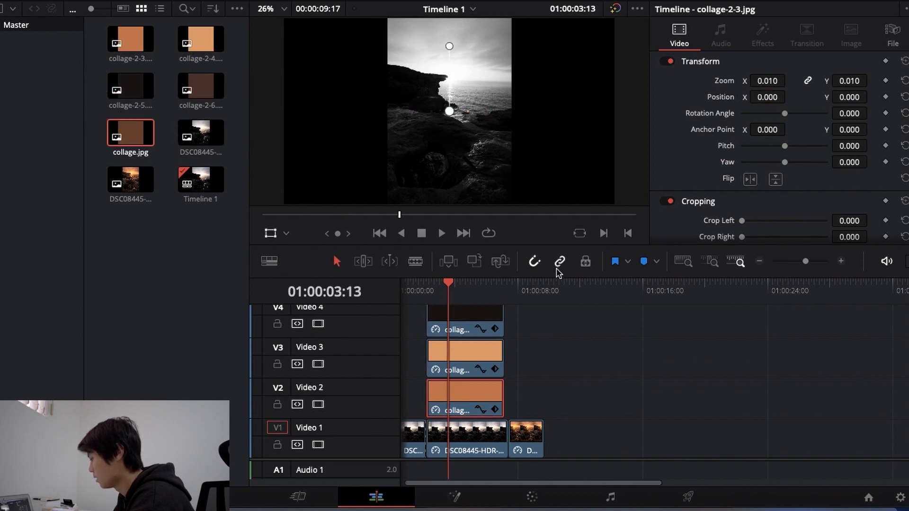
left_click(427, 284)
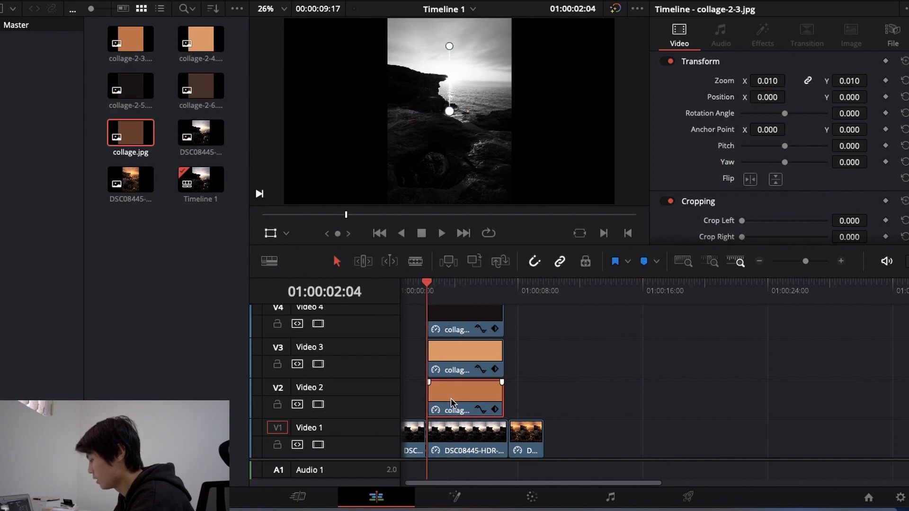
left_click(885, 81)
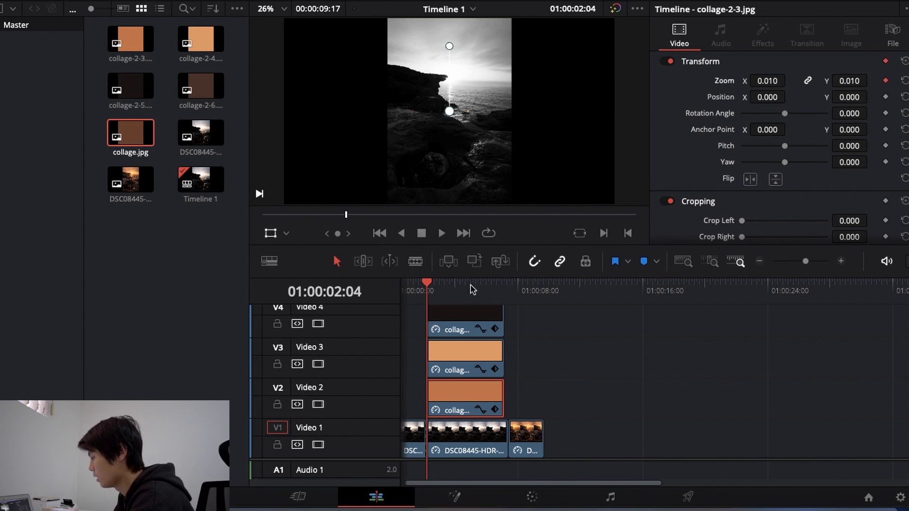
left_click(451, 291)
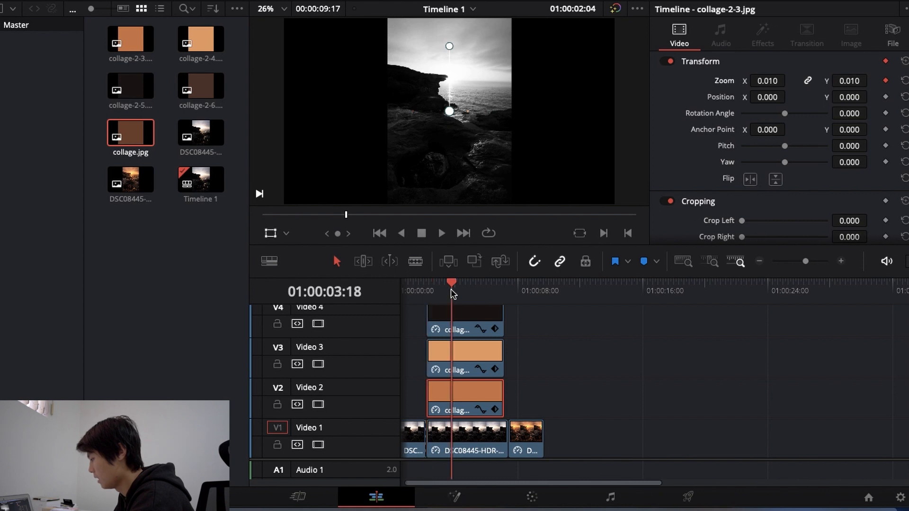
left_click(848, 81)
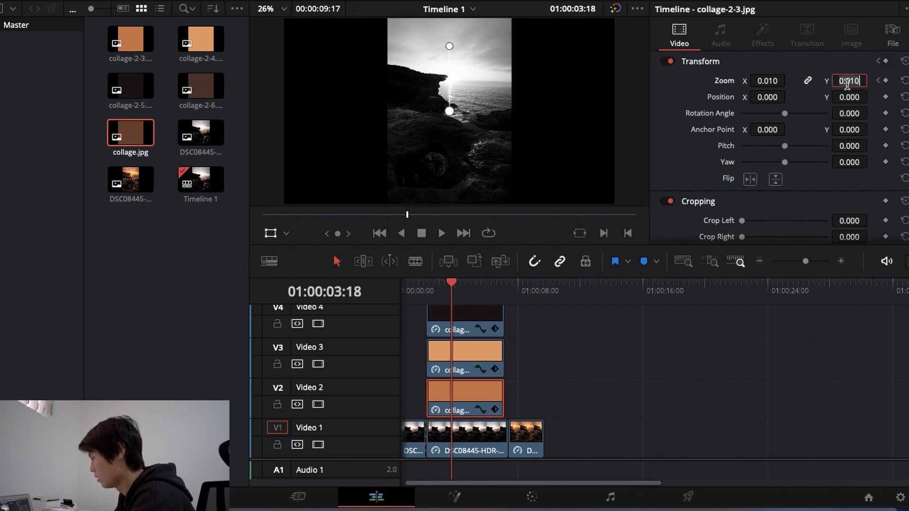
key("BackSpace")
type("0.01")
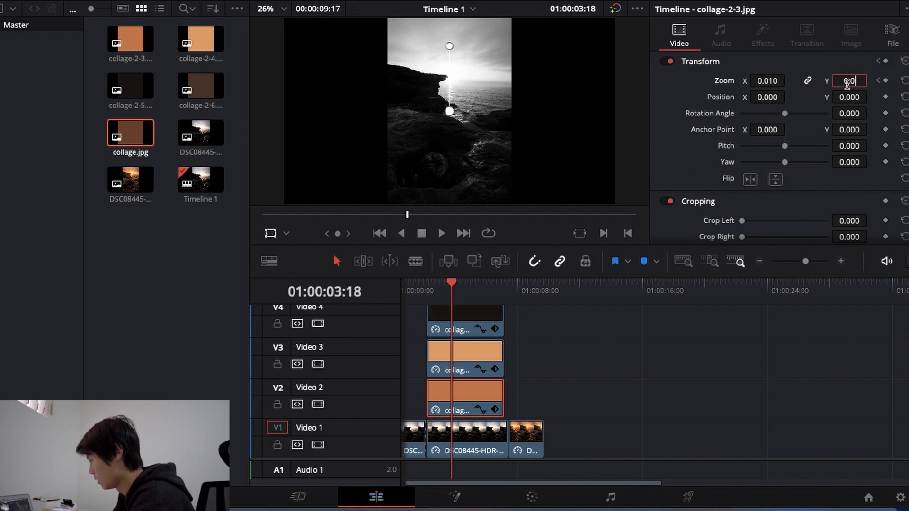
key("BackSpace")
key("BackSpace")
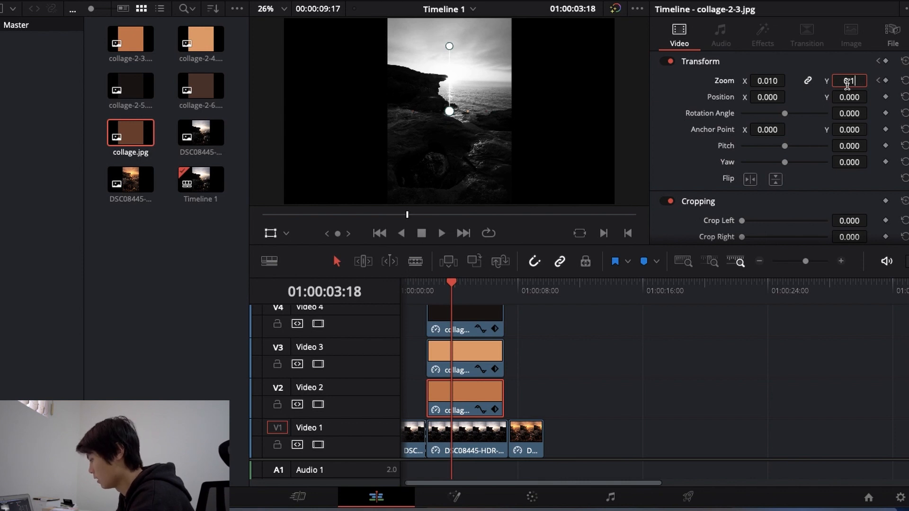
type("1")
key("Return")
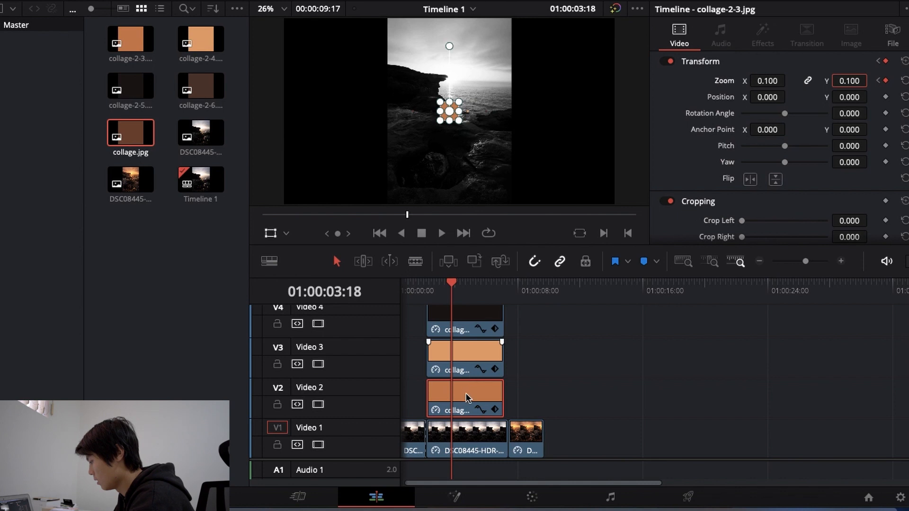
Add a marker at 01:00:03:18 to the light orange swatch on video track 3 and remove the stray flag from that clip.
left_click(466, 396)
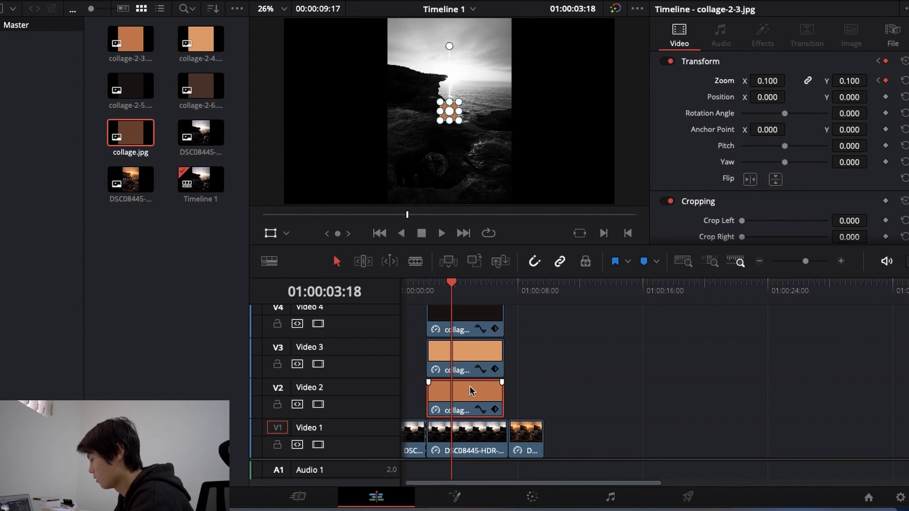
left_click(473, 361)
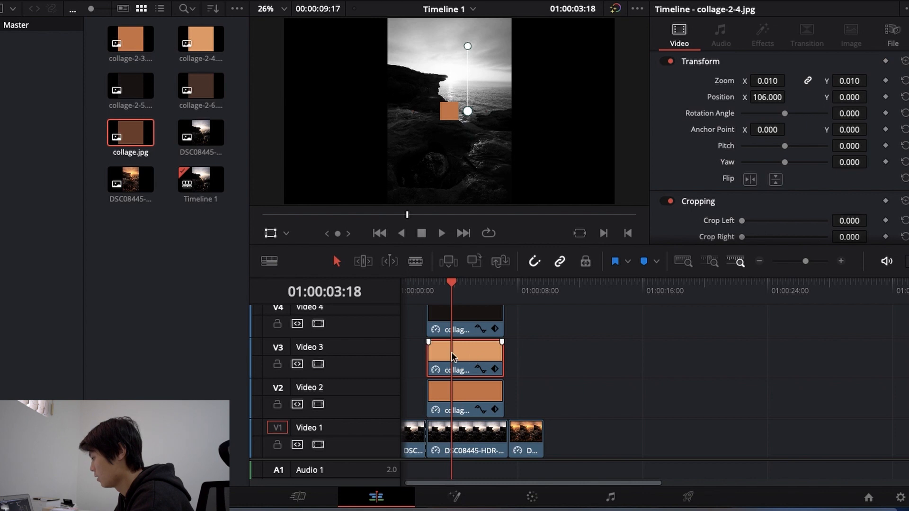
left_click(615, 262)
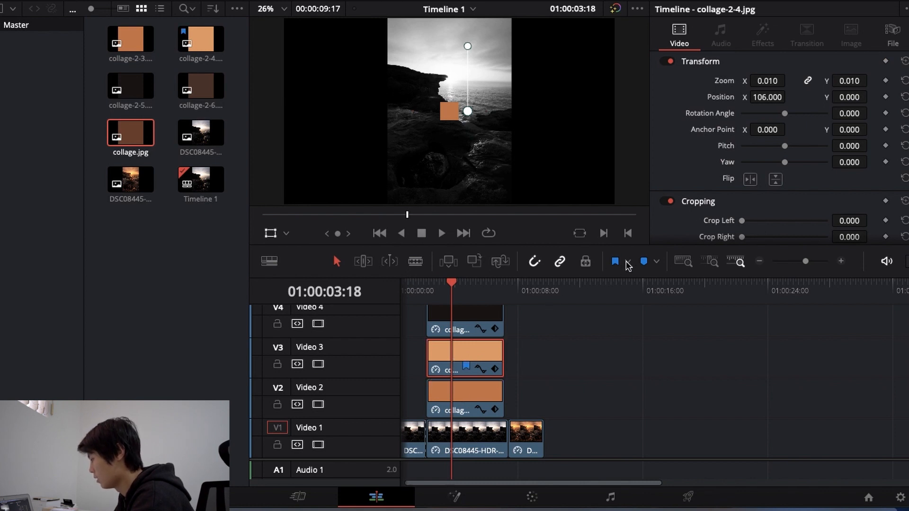
left_click(643, 261)
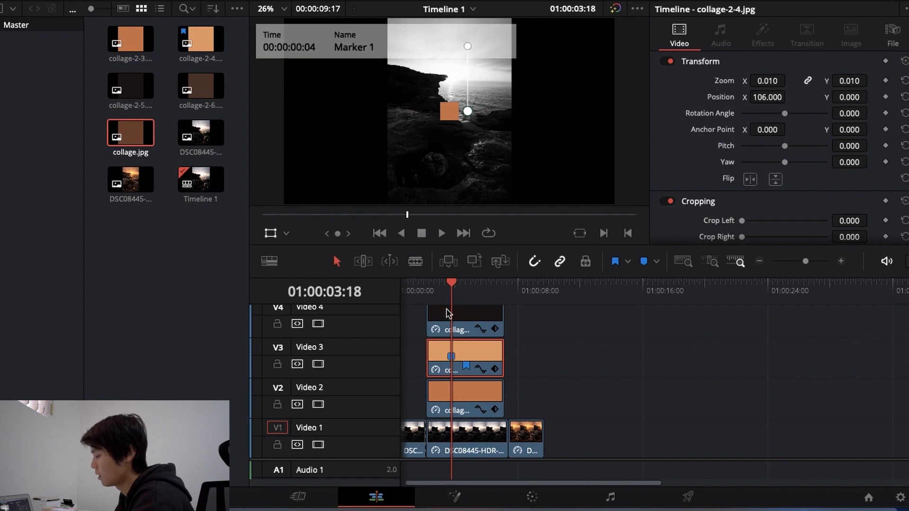
left_click(467, 366)
key("BackSpace")
Keyframe the zoom of the light orange swatch on video track 3 at 01:00:02:04 and set it to 0.1 at the 01:00:03:18 marker.
left_click(426, 288)
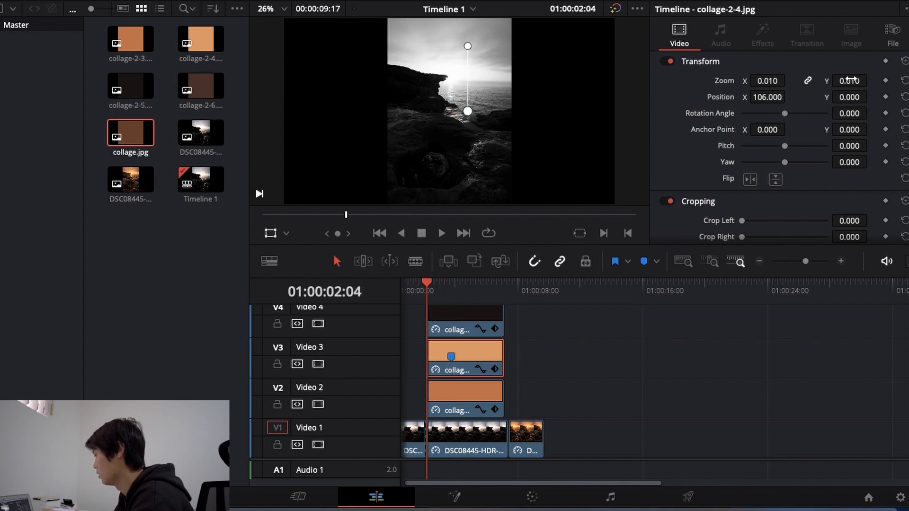
left_click(885, 80)
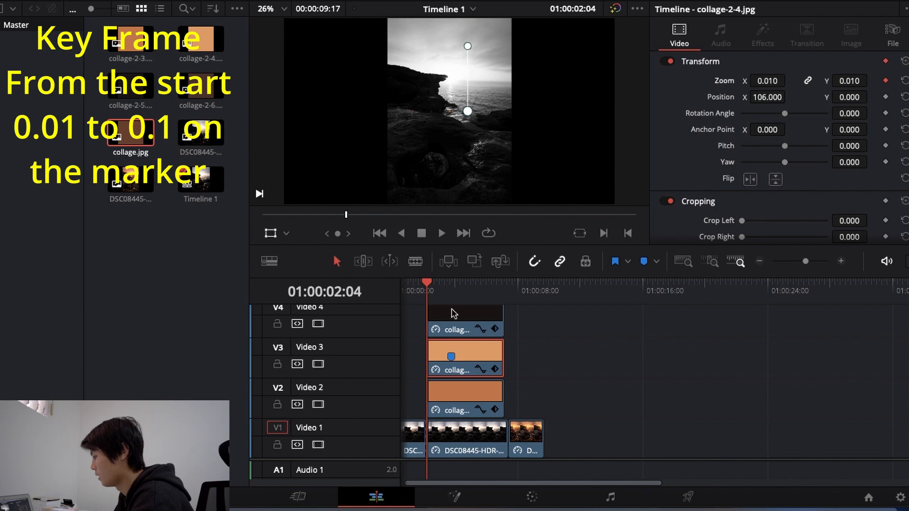
left_click(452, 283)
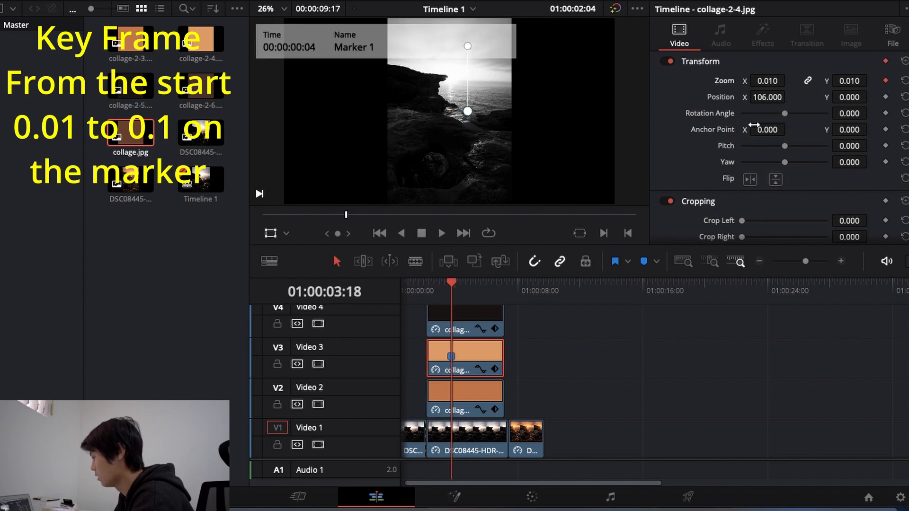
left_click(848, 81)
key("BackSpace")
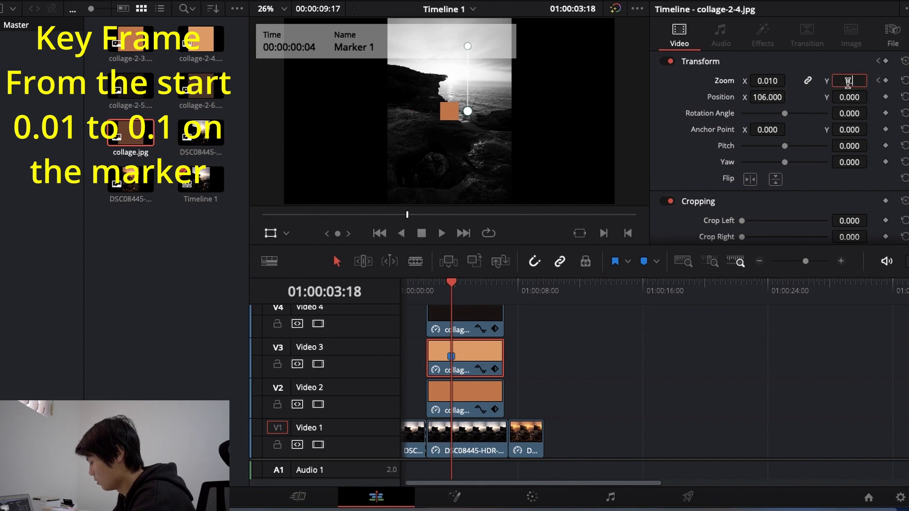
type("0.1")
key("Return")
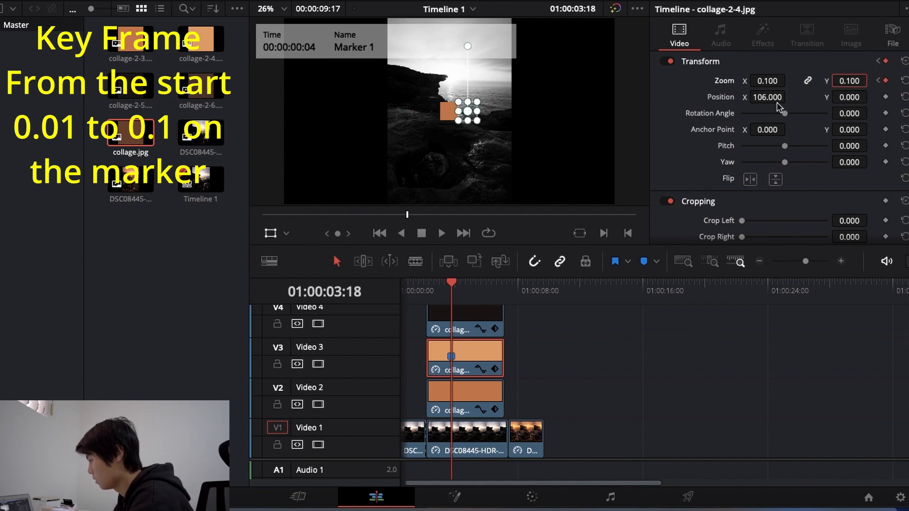
Keyframe the zoom of the near-black swatch collage-2-5.jpg on video track 4 at 01:00:02:04 and set it to 0.1 at 01:00:03:18.
scroll(489, 321, "up", 1)
left_click(431, 291)
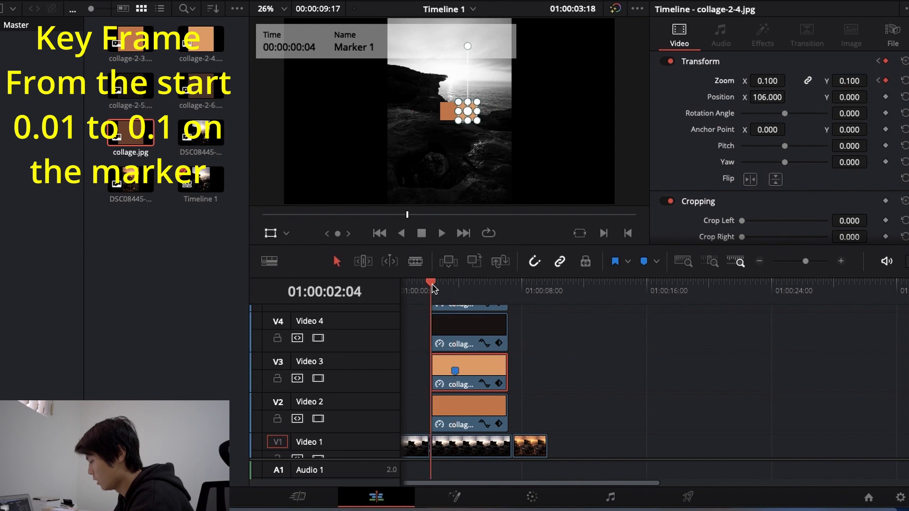
left_click(461, 331)
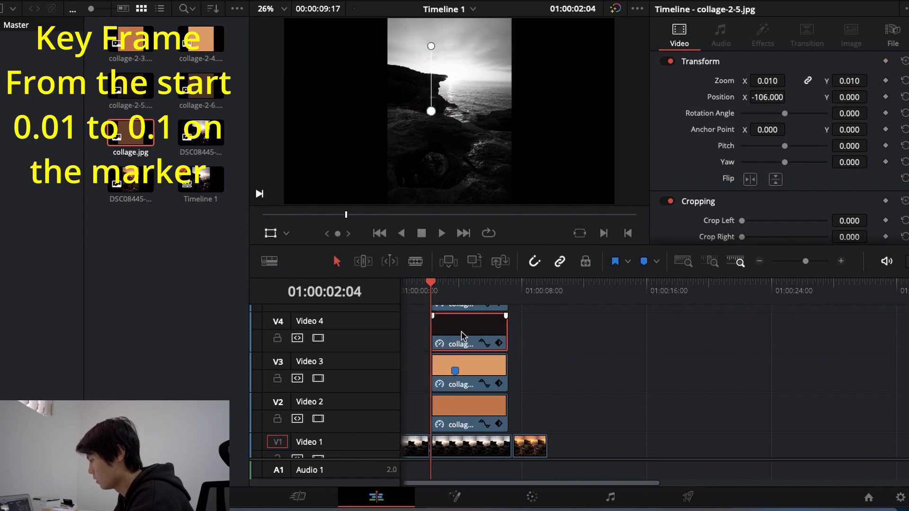
left_click(886, 80)
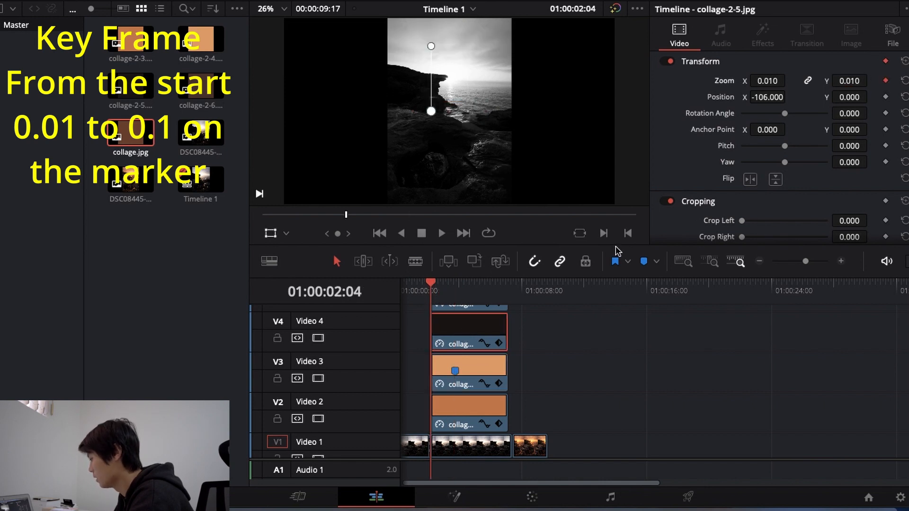
left_click(455, 284)
left_click(845, 81)
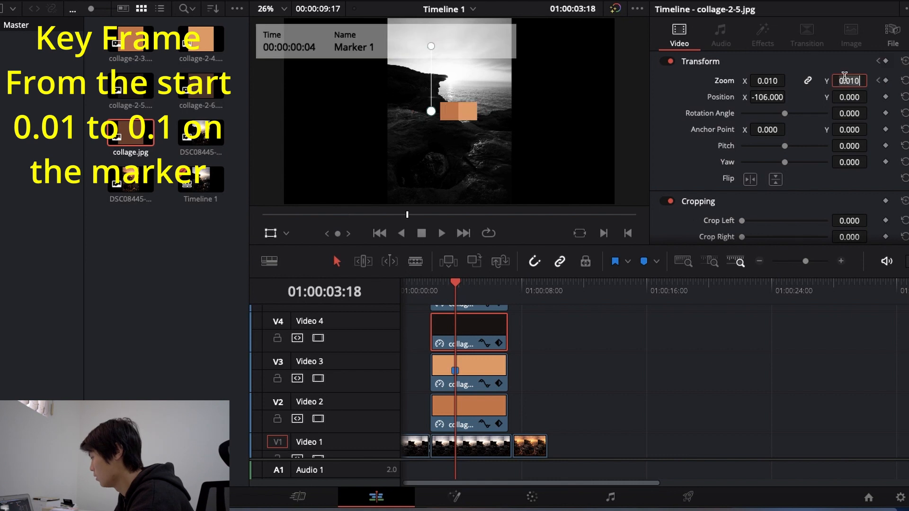
key("BackSpace")
type("0.1")
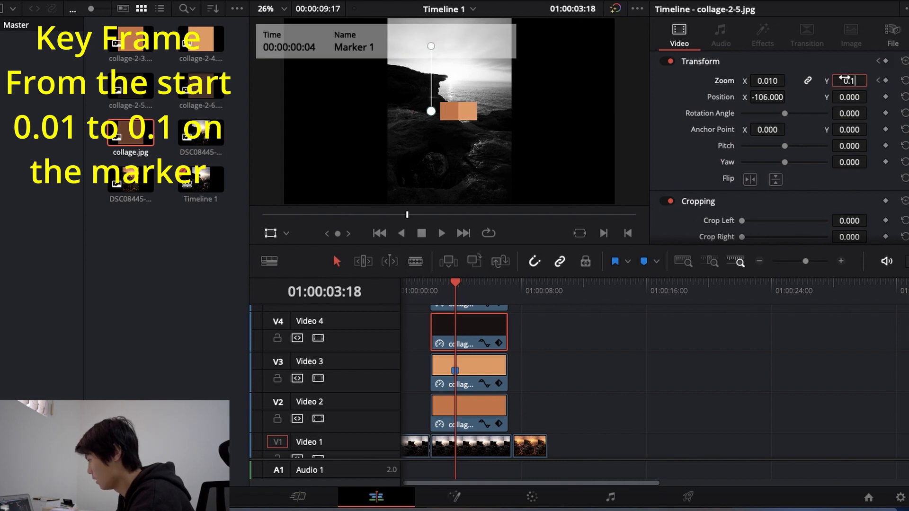
key("Return")
Keyframe the zoom of the dark brown swatch collage-2-6.jpg on video track 5 at 01:00:02:04 and set it to 0.1 at 01:00:03:18.
scroll(486, 338, "up", 1)
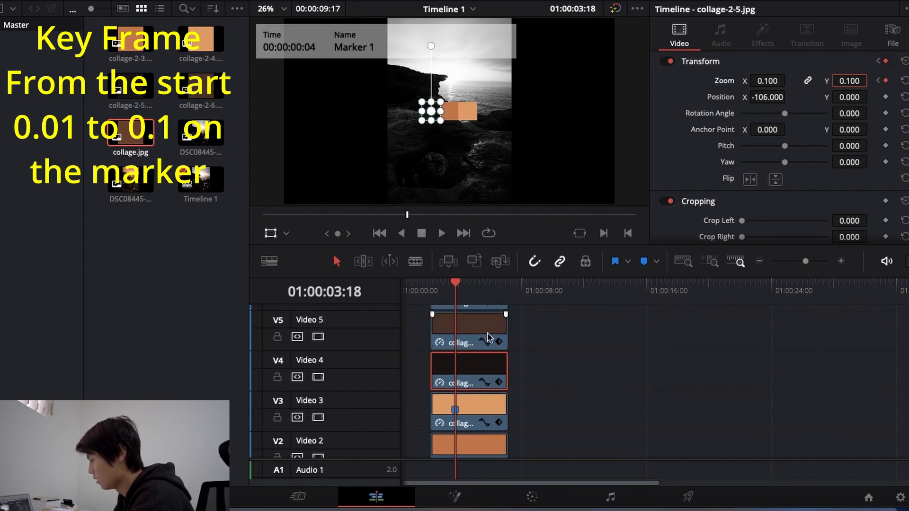
left_click(483, 337)
left_click(483, 338)
left_click(464, 315)
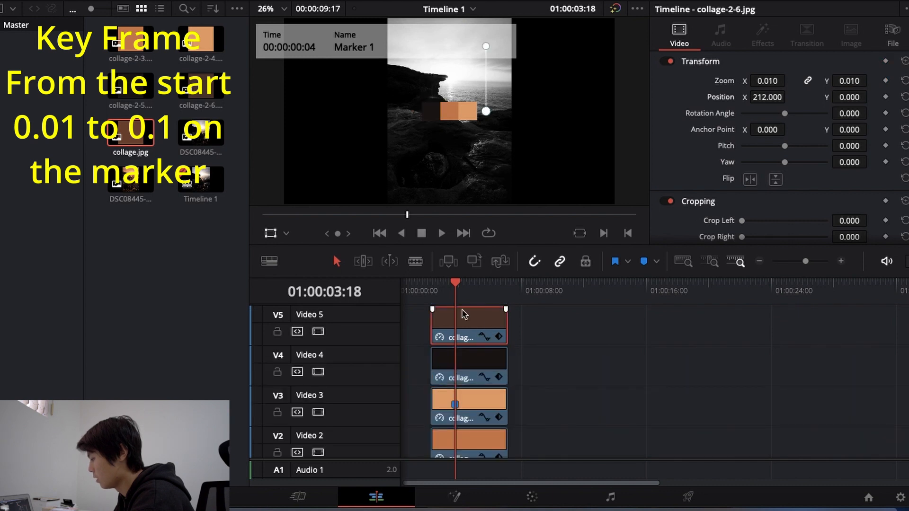
left_click(431, 288)
left_click(885, 81)
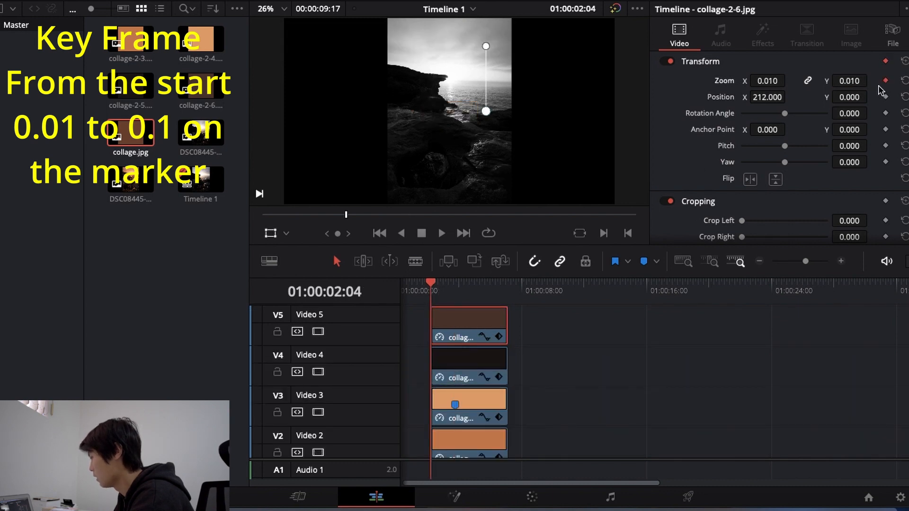
left_click(456, 287)
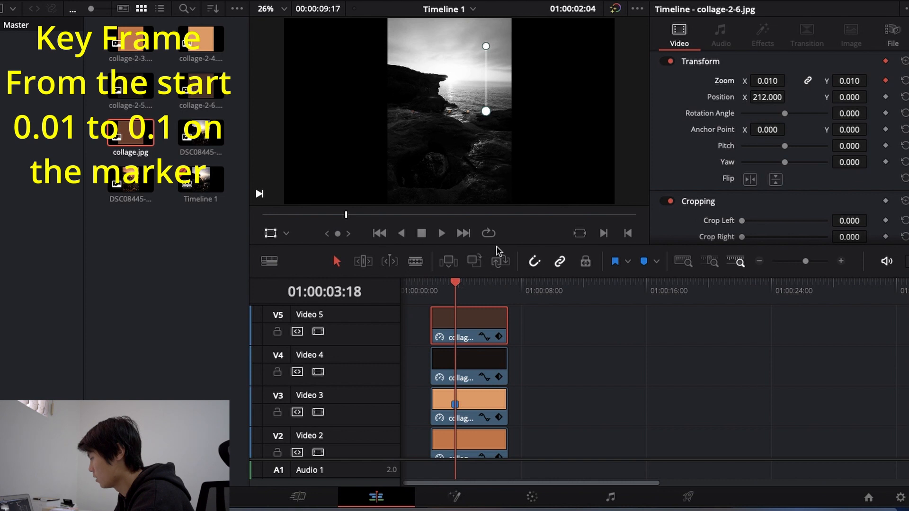
left_click(849, 80)
key("BackSpace")
key("BackSpace")
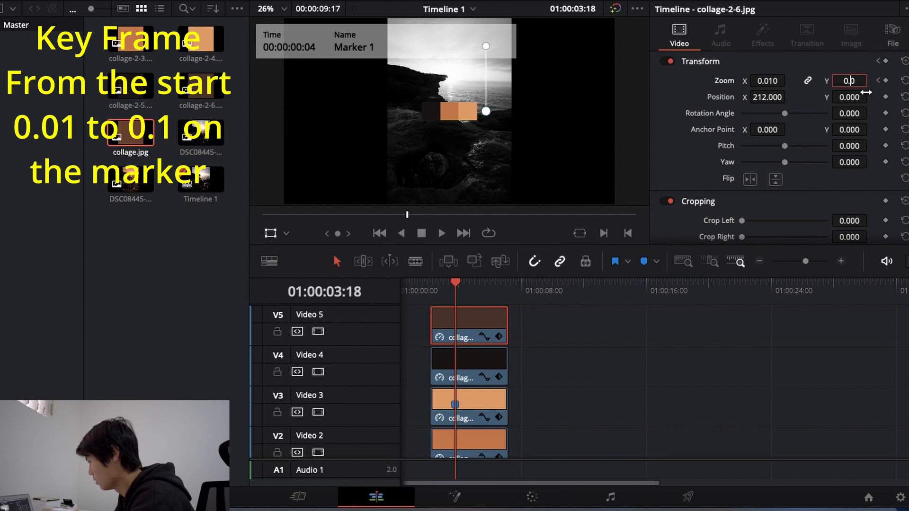
key("BackSpace")
type("1")
key("Return")
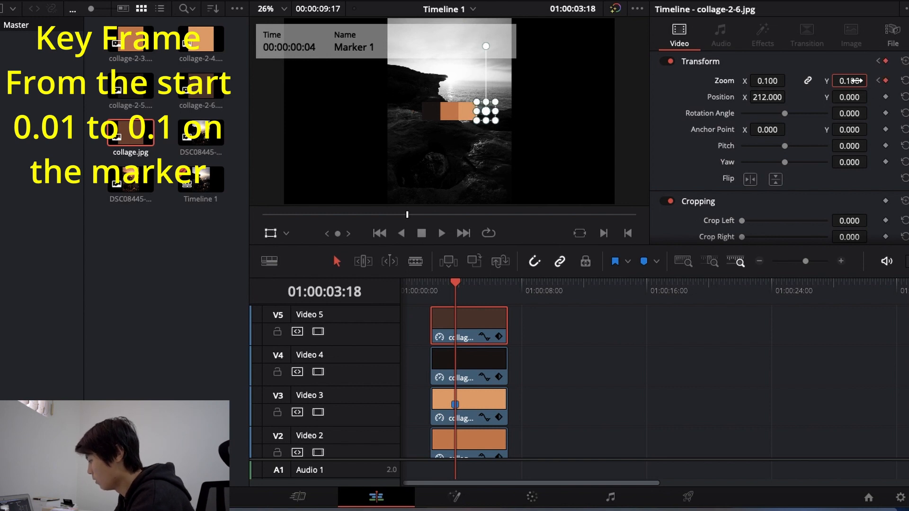
Keyframe the zoom of the brown swatch collage.jpg on video track 6 at 01:00:02:04 and set it to 0.1 at 01:00:03:18.
scroll(478, 339, "up", 3)
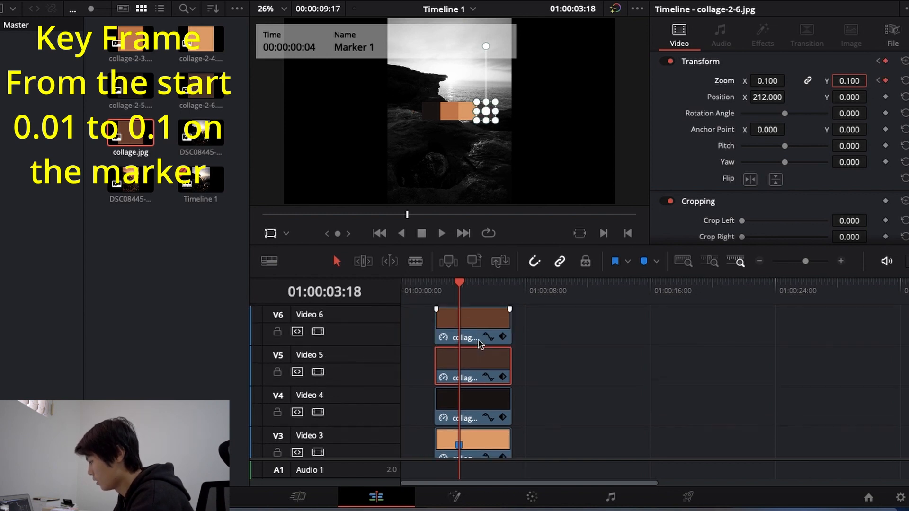
left_click(479, 339)
left_click(434, 284)
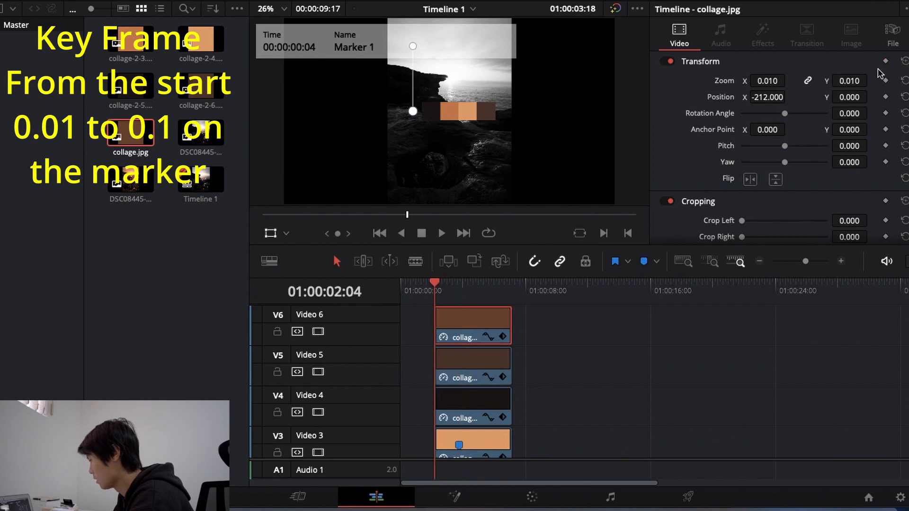
left_click(886, 81)
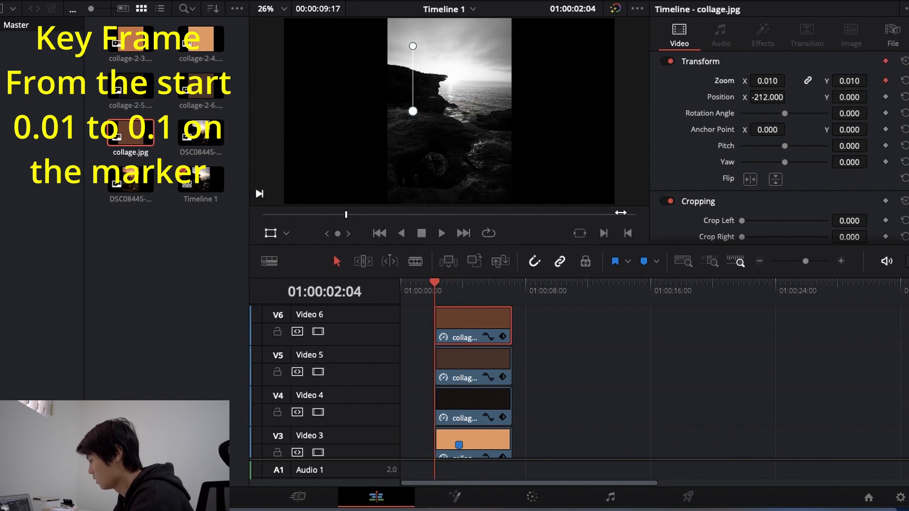
left_click(459, 296)
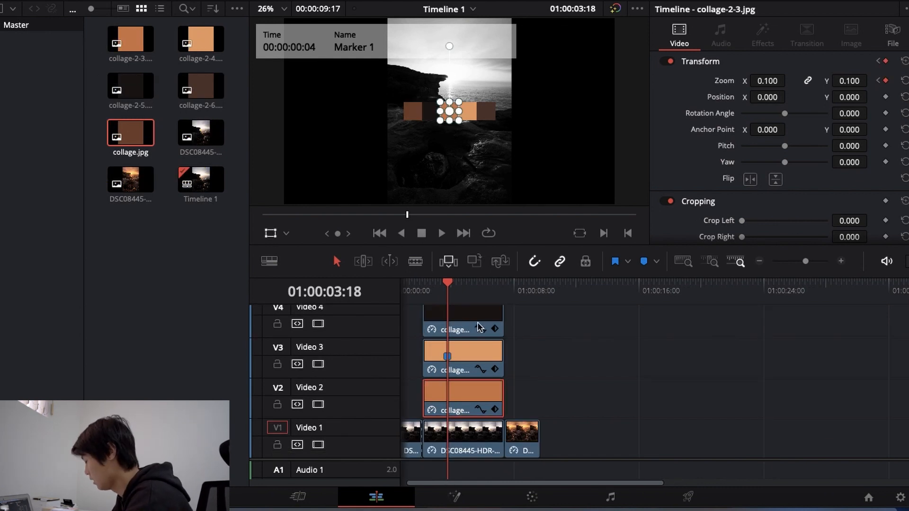
Keyframe the position of the orange swatch on video track 2 at 01:00:03:18 and set its Y to 249 at 01:00:07:10.
left_click(886, 97)
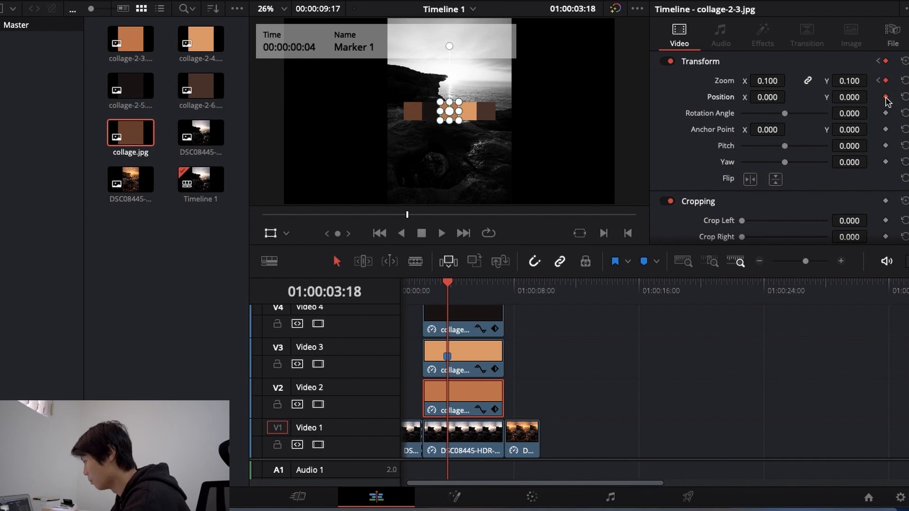
left_click(503, 289)
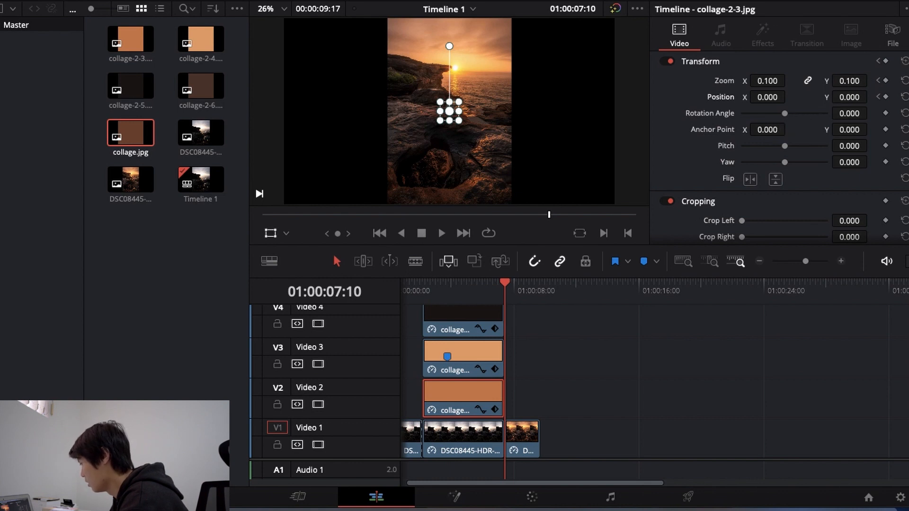
left_click_drag(871, 97, 871, 97)
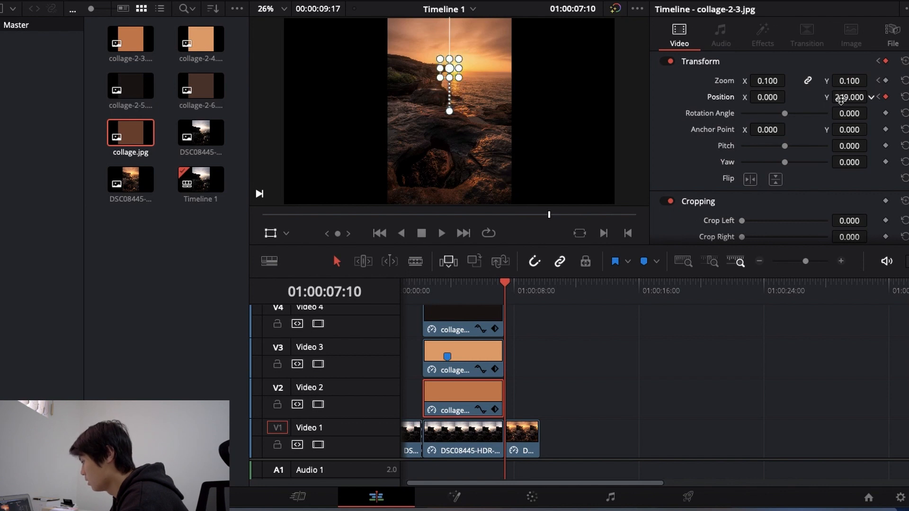
Keyframe the position of the light orange swatch on video track 3 at 01:00:03:18 and set it to X -112, Y 155 at 01:00:07:10.
left_click(447, 287)
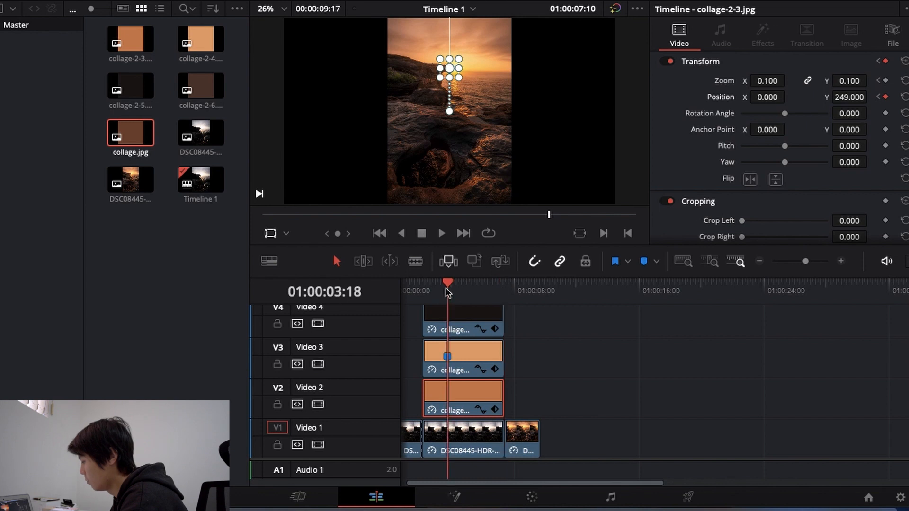
left_click(462, 356)
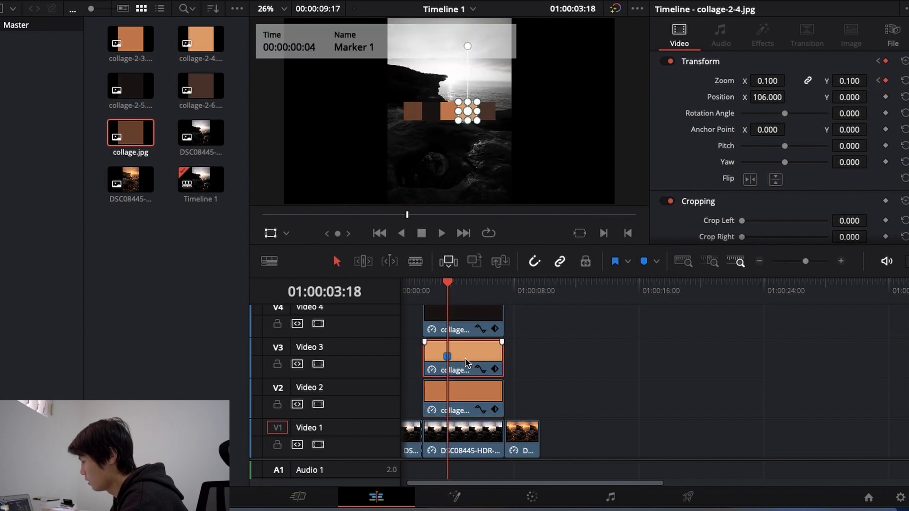
left_click(886, 97)
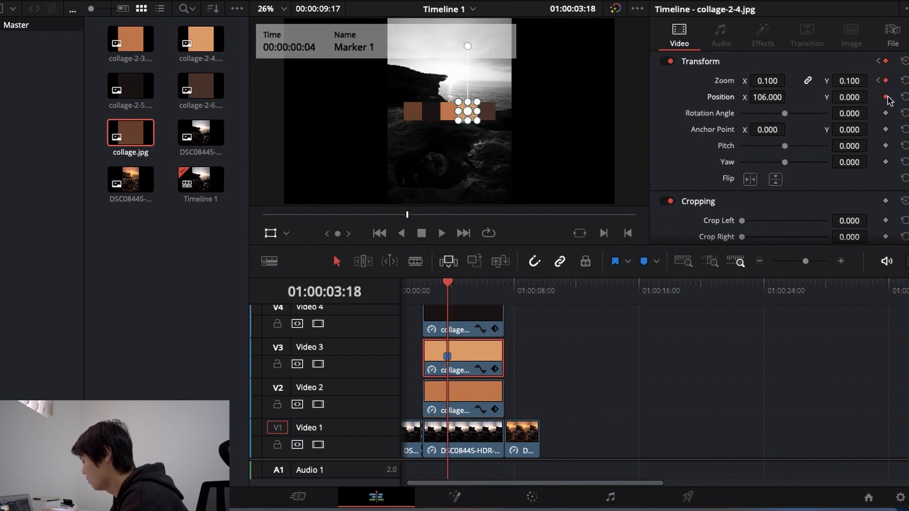
left_click(503, 289)
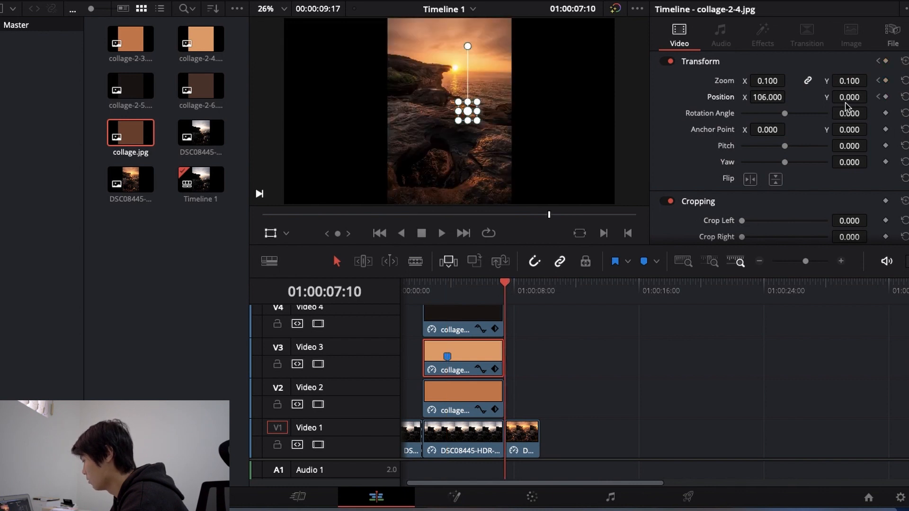
left_click_drag(767, 97, 711, 97)
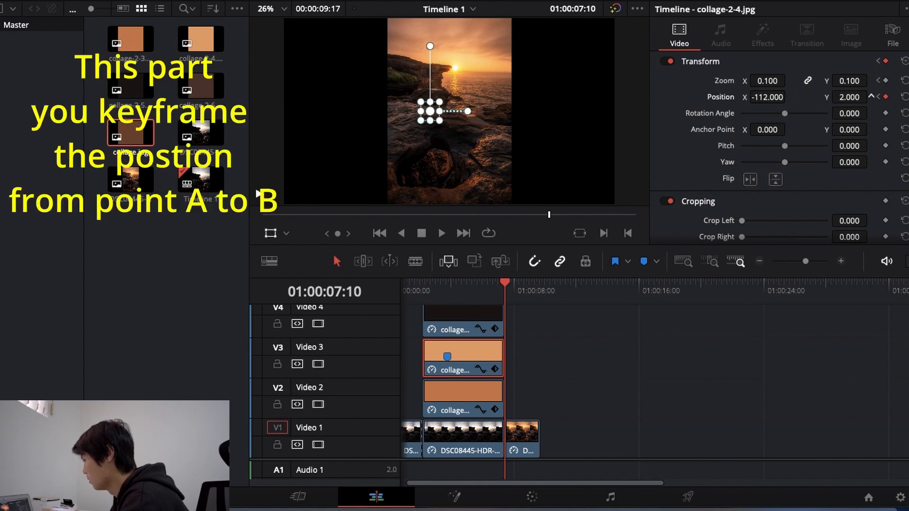
left_click_drag(849, 97, 871, 97)
left_click_drag(456, 259, 487, 431)
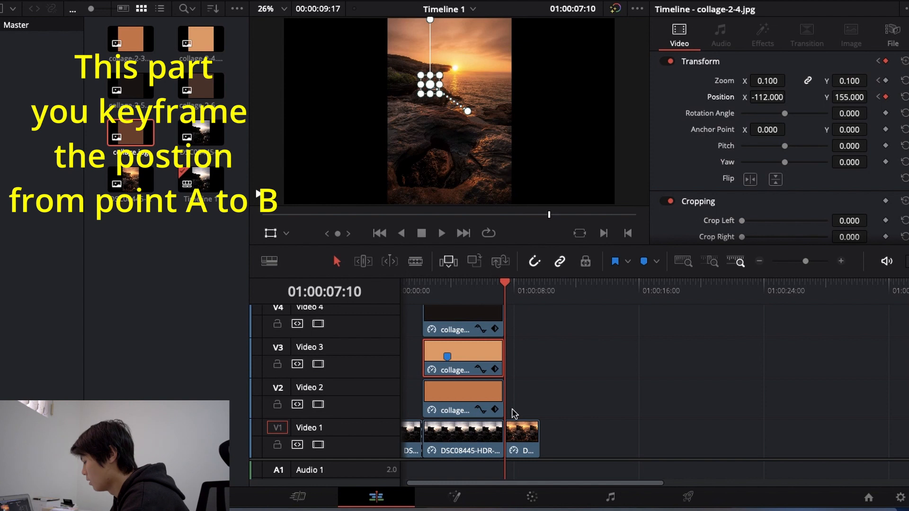
Keyframe the position of the near-black swatch on video track 4 at 01:00:03:18 and set its Y to -153 at 01:00:07:10.
left_click(541, 358)
scroll(544, 358, "up", 3)
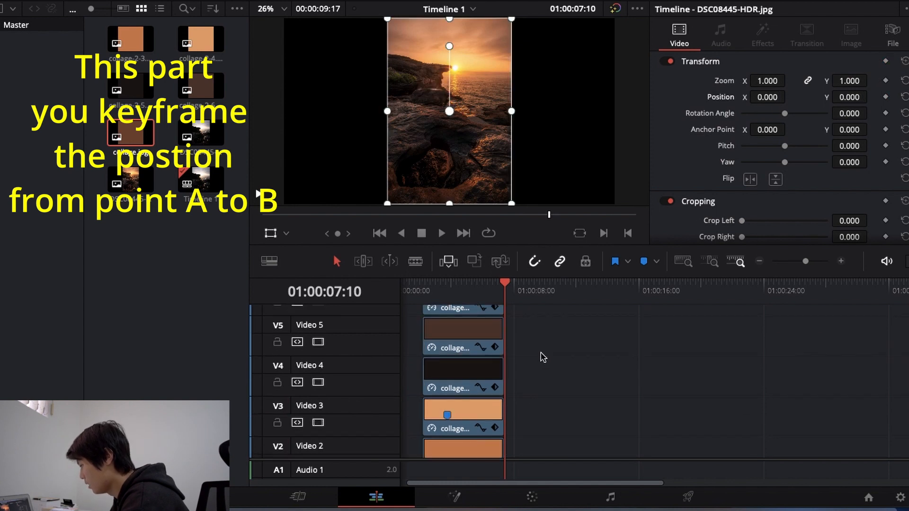
left_click(448, 287)
left_click(462, 378)
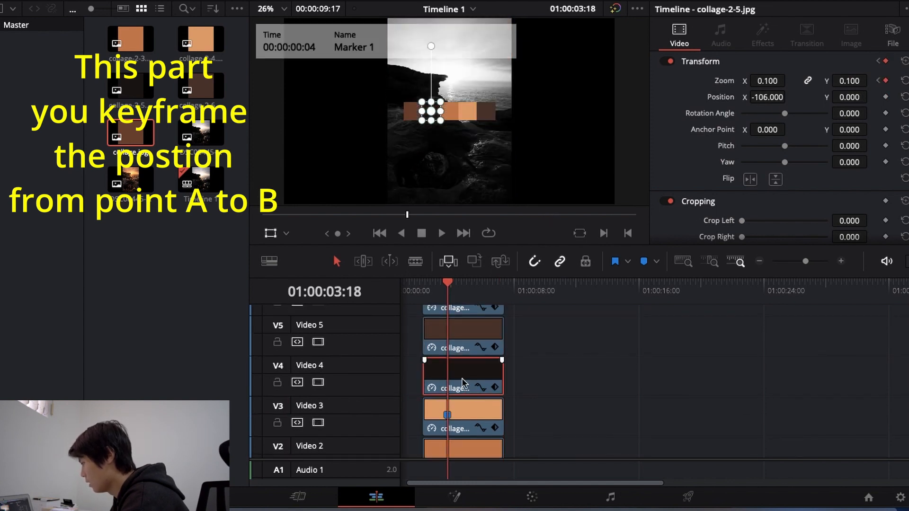
left_click(886, 97)
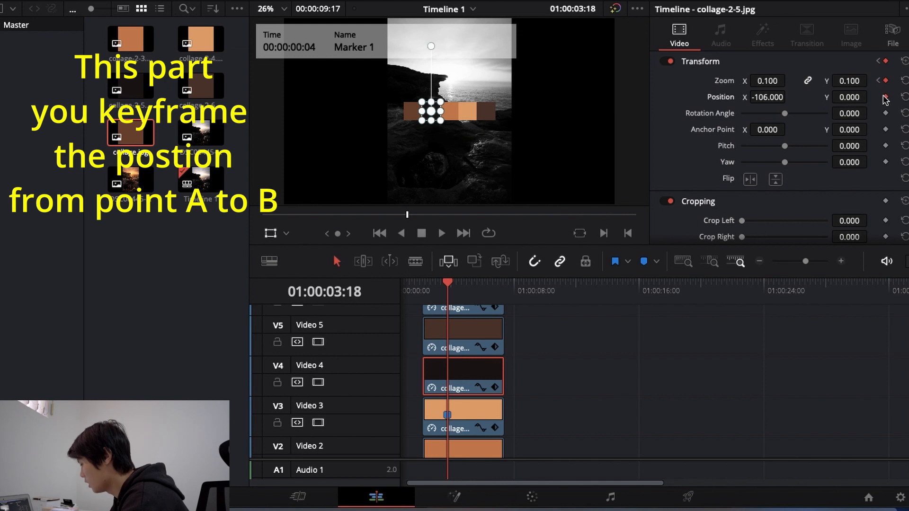
left_click(504, 288)
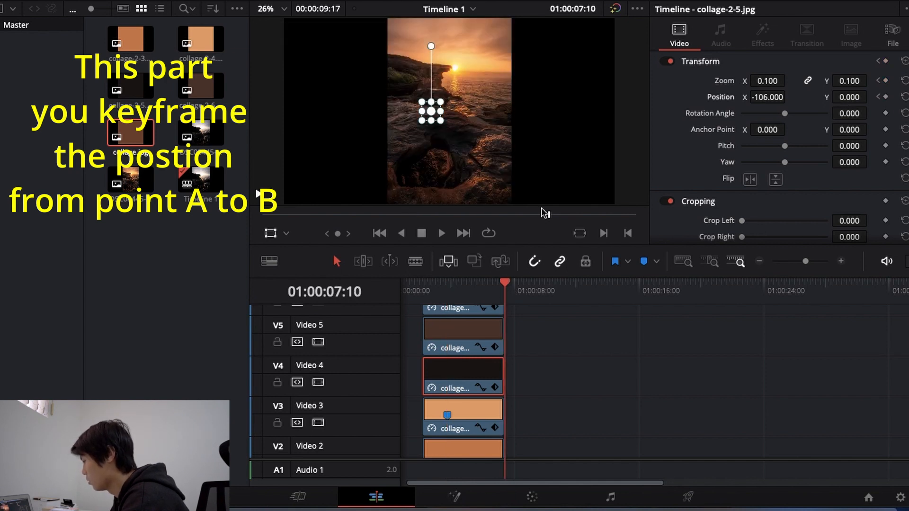
left_click_drag(862, 97, 440, 171)
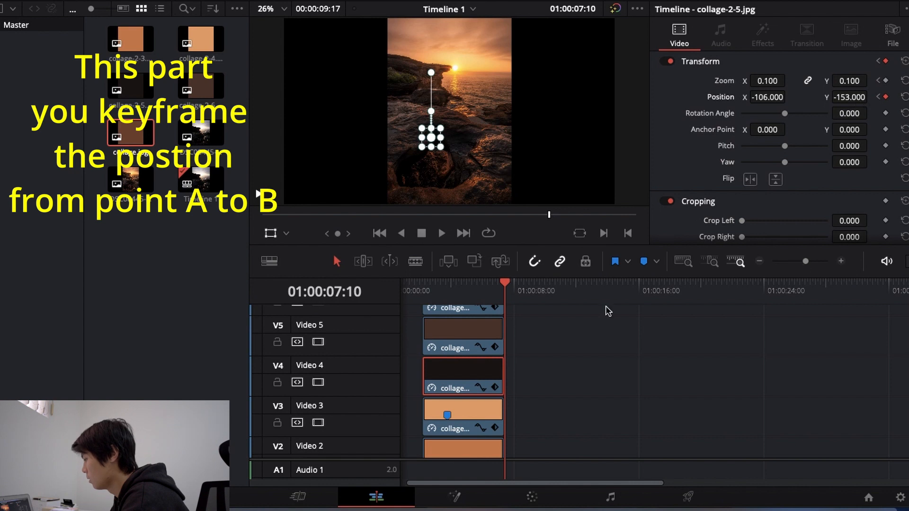
Keyframe the position of the dark brown swatch on video track 5 at 01:00:03:18 and set its X to -25 at 01:00:07:10.
left_click(448, 288)
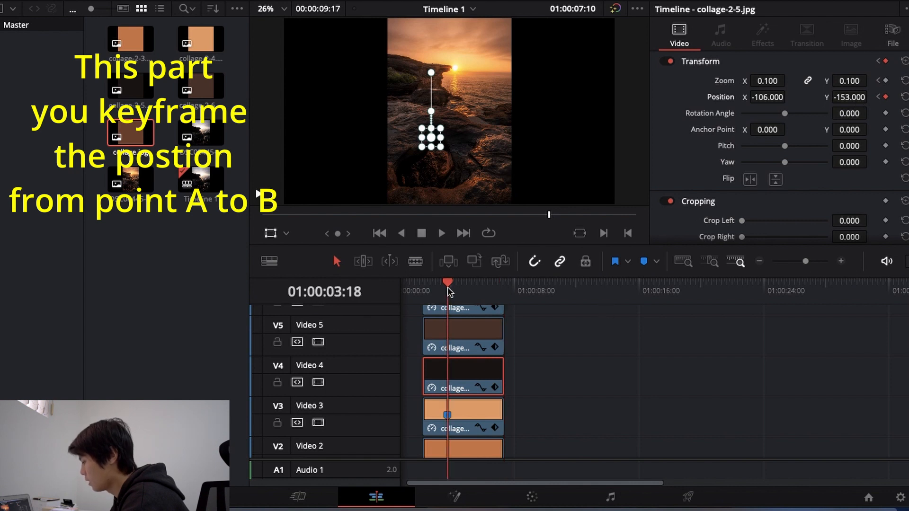
left_click(457, 343)
left_click(886, 96)
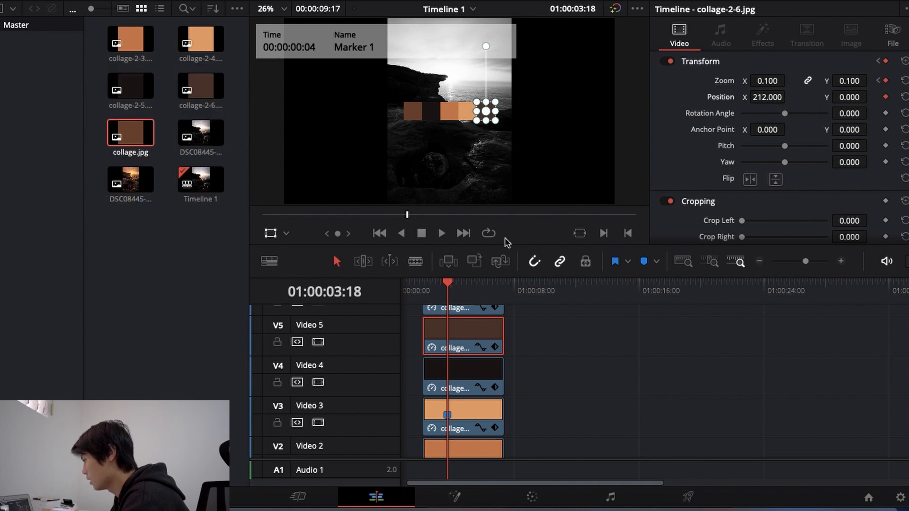
left_click(504, 283)
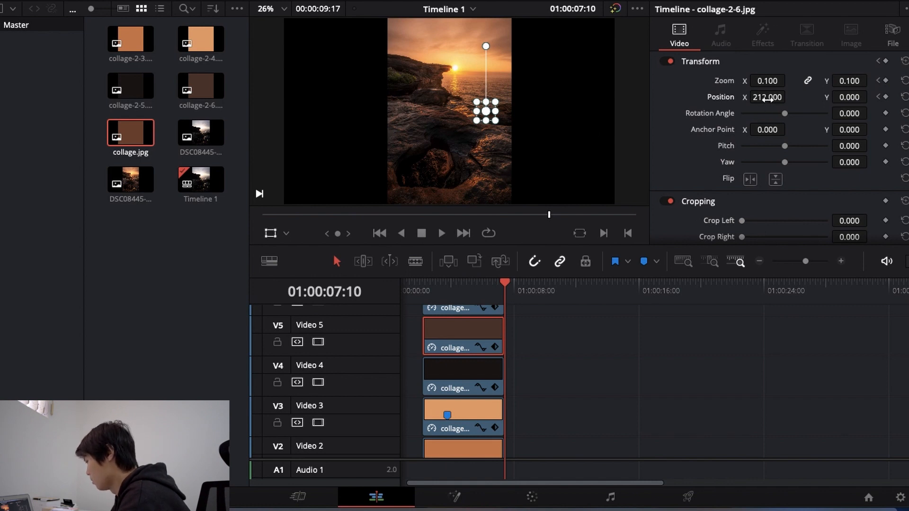
left_click_drag(767, 97, 657, 97)
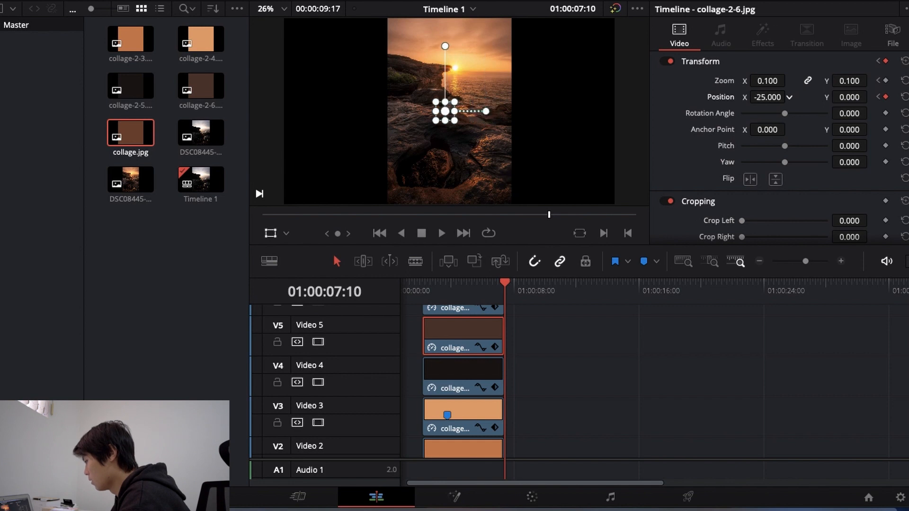
Keyframe the position of the brown swatch on video track 6 at 01:00:03:18 and set it to X -291, Y 282 at 01:00:07:10.
scroll(450, 374, "up", 2)
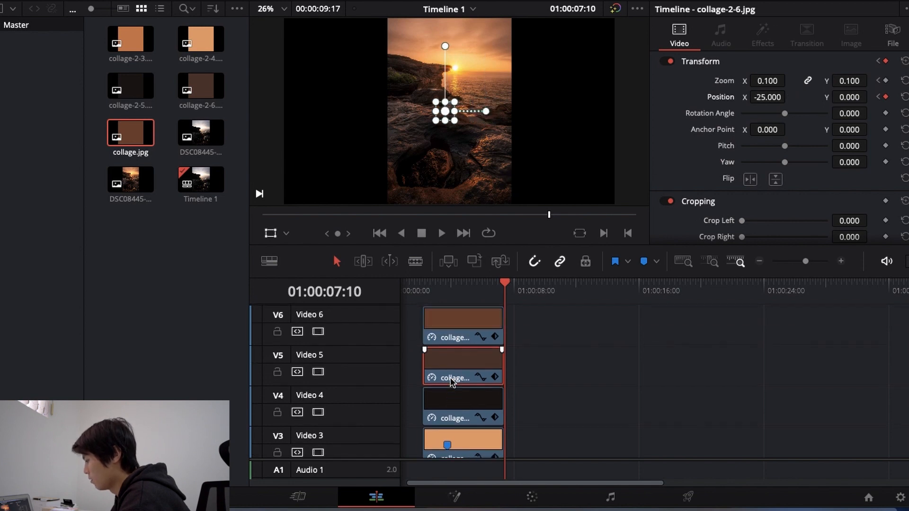
left_click(431, 294)
left_click(442, 327)
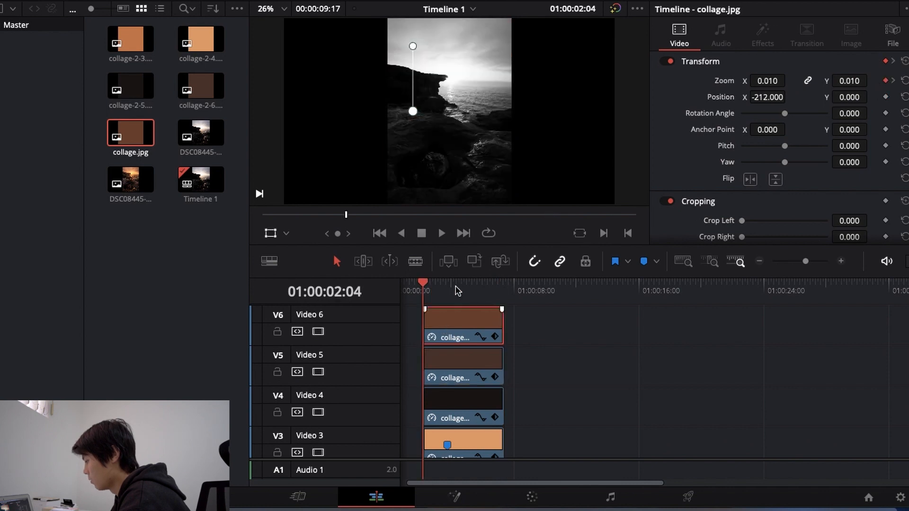
left_click(448, 287)
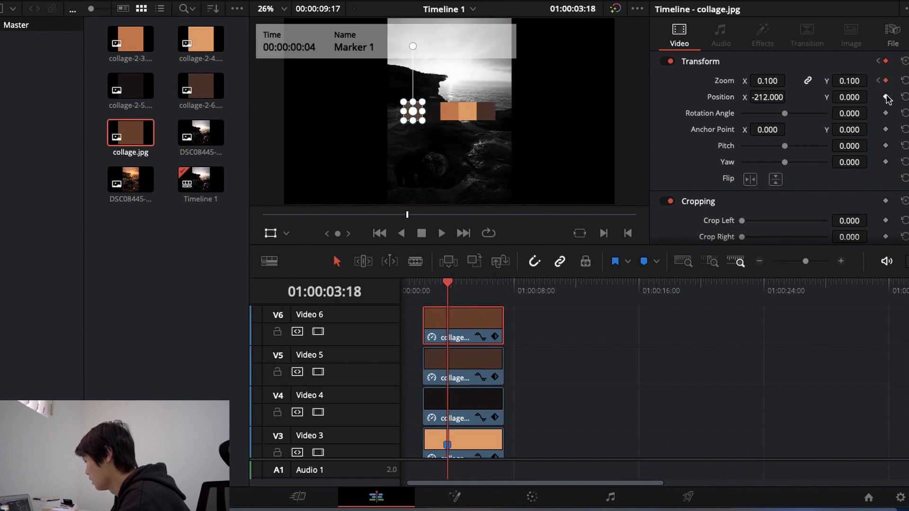
left_click(504, 284)
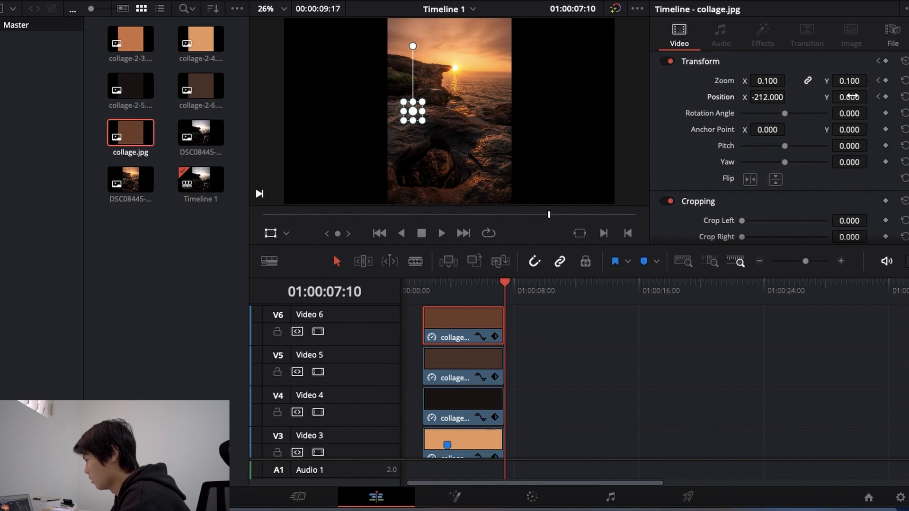
left_click_drag(852, 97, 891, 97)
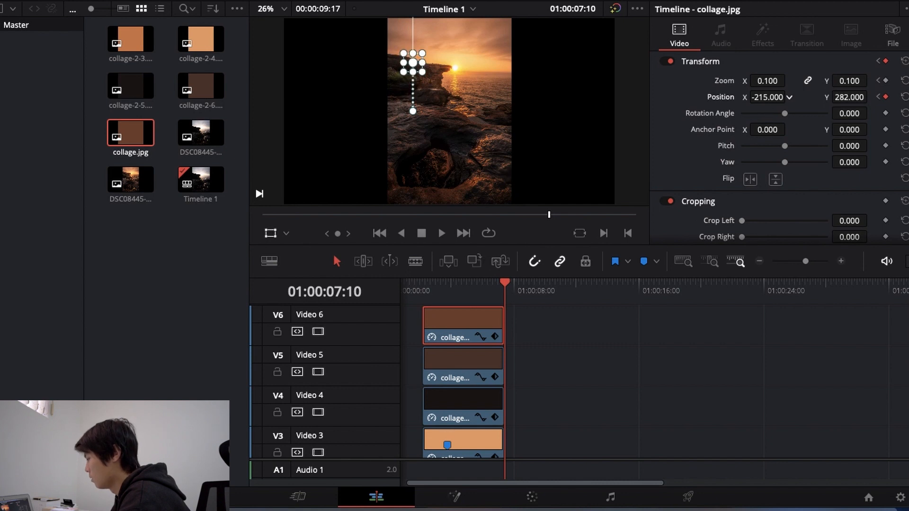
left_click_drag(767, 97, 731, 97)
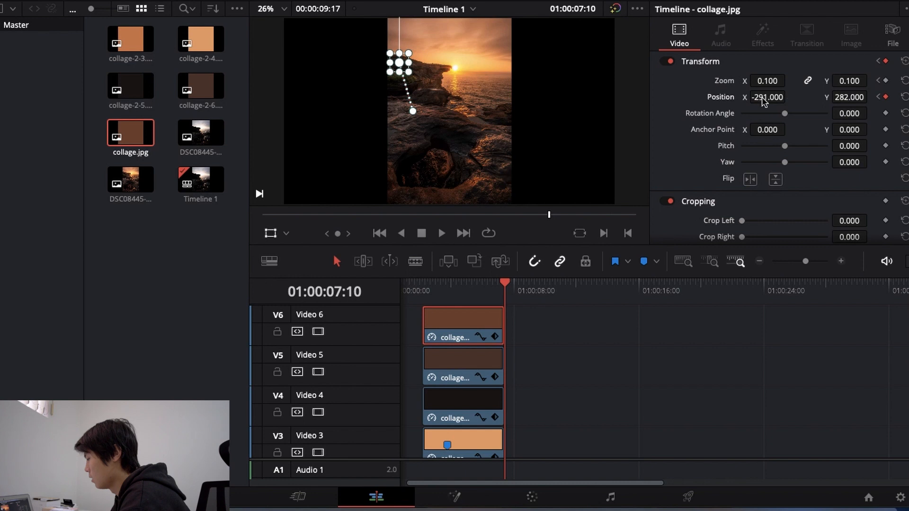
Add a Cross Dissolve transition at both cuts between the photo clips on video track 1.
left_click(554, 371)
scroll(552, 371, "down", 3)
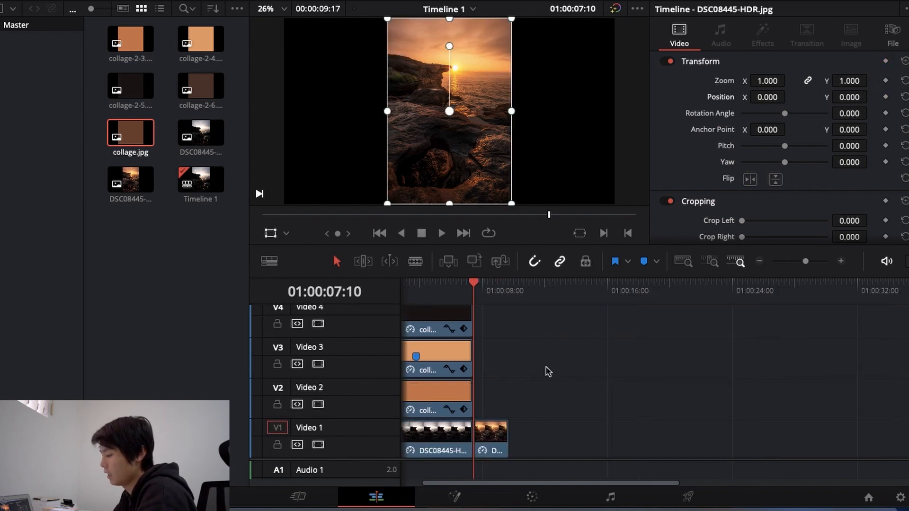
left_click(196, 2)
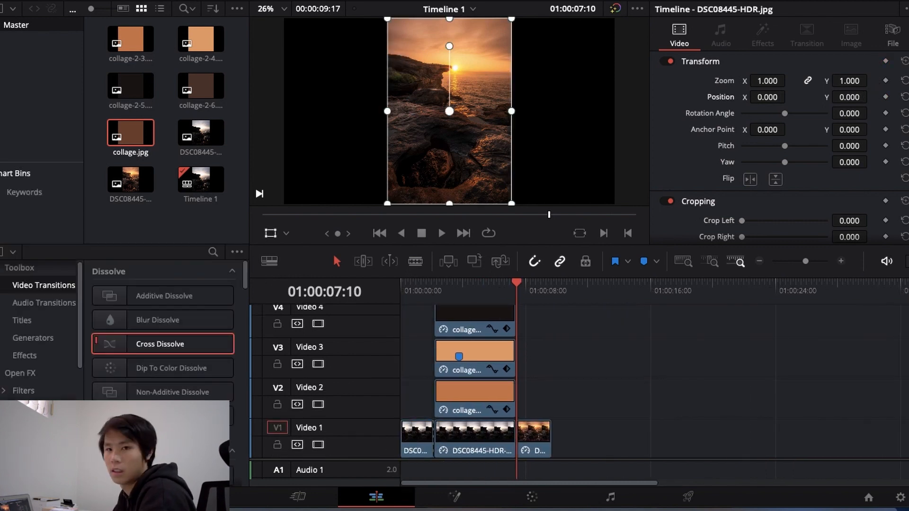
scroll(147, 365, "down", 3)
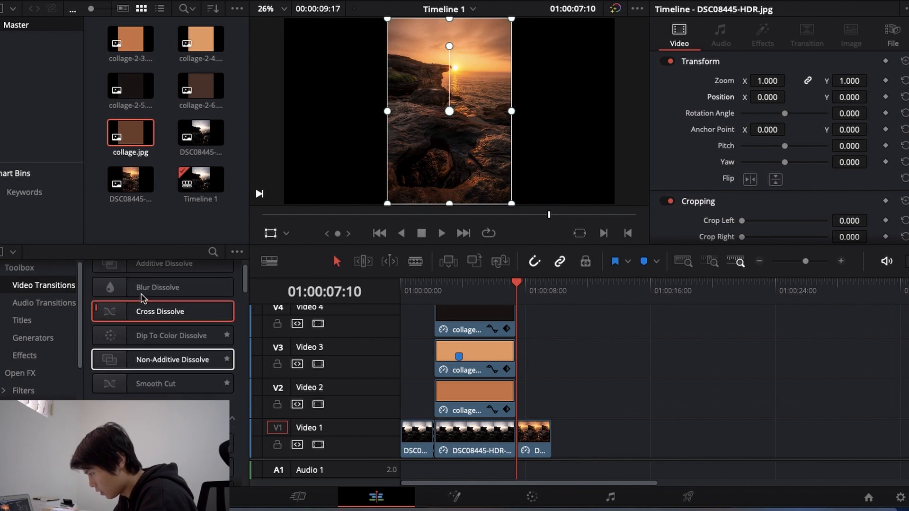
left_click_drag(142, 311, 439, 429)
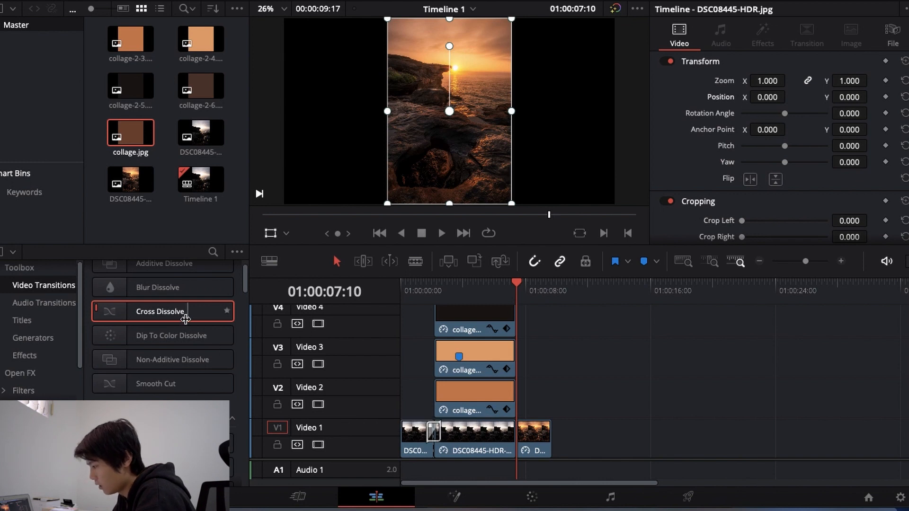
left_click_drag(234, 320, 516, 433)
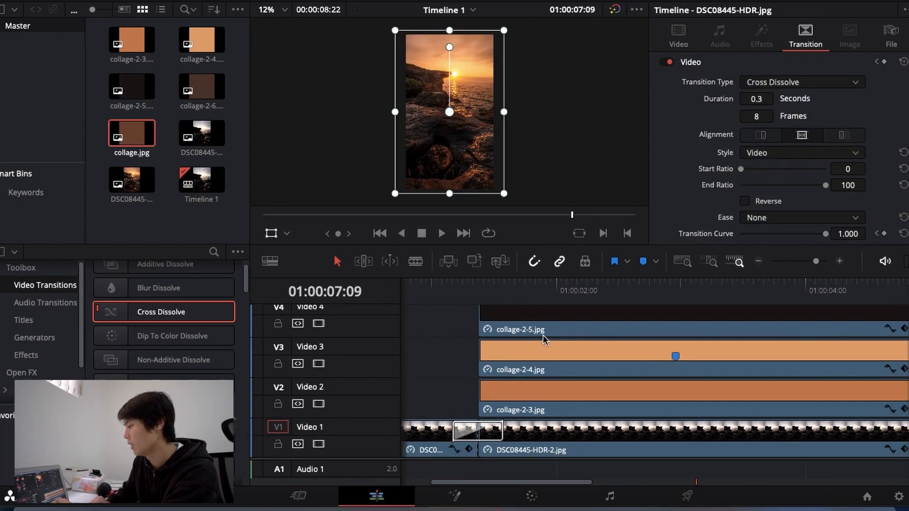
Check the timeline resolution in the project's master settings and close them without saving.
left_click(899, 497)
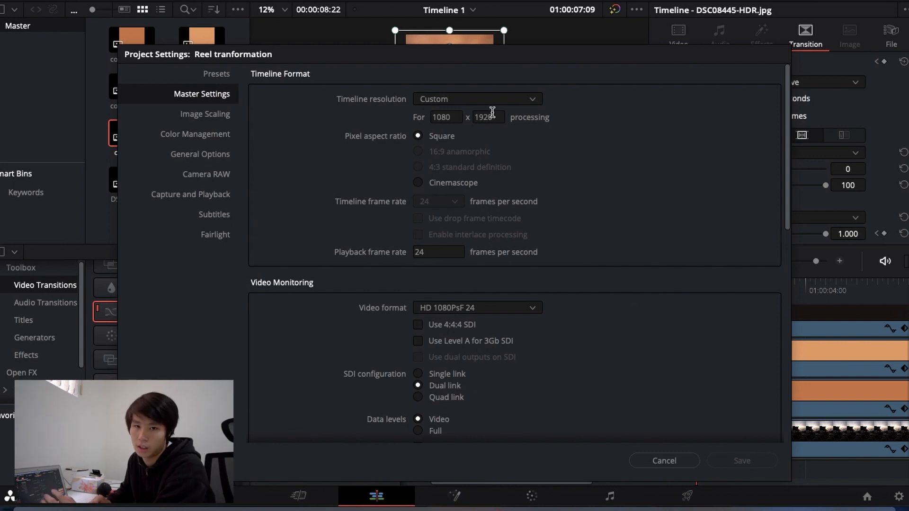
left_click(686, 461)
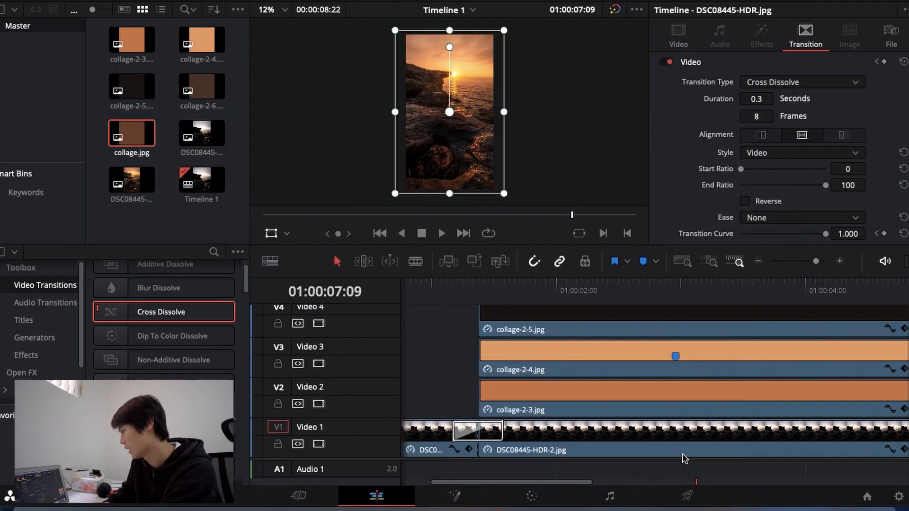
Move the playhead to 01:00:00:13 and turn off the on-screen transform controls in the viewer.
scroll(490, 320, "left", 3)
left_click(468, 288)
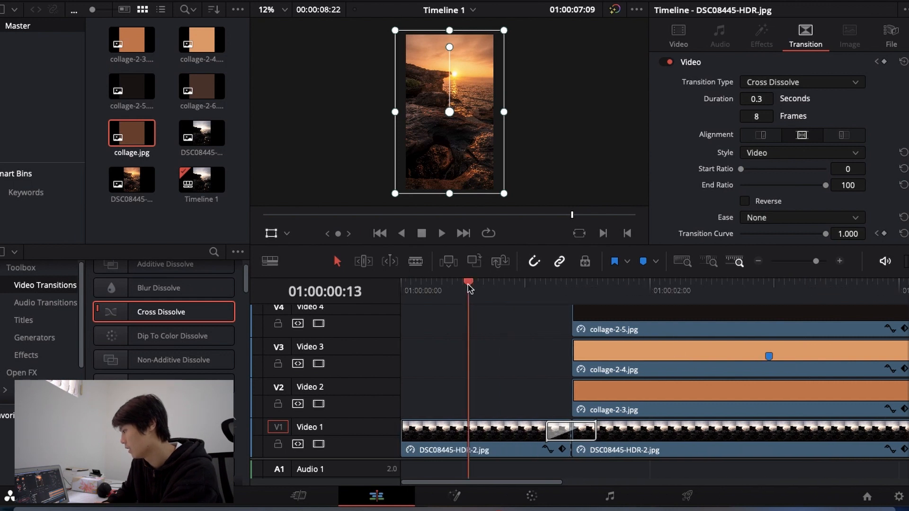
left_click(271, 233)
scroll(604, 370, "right", 6)
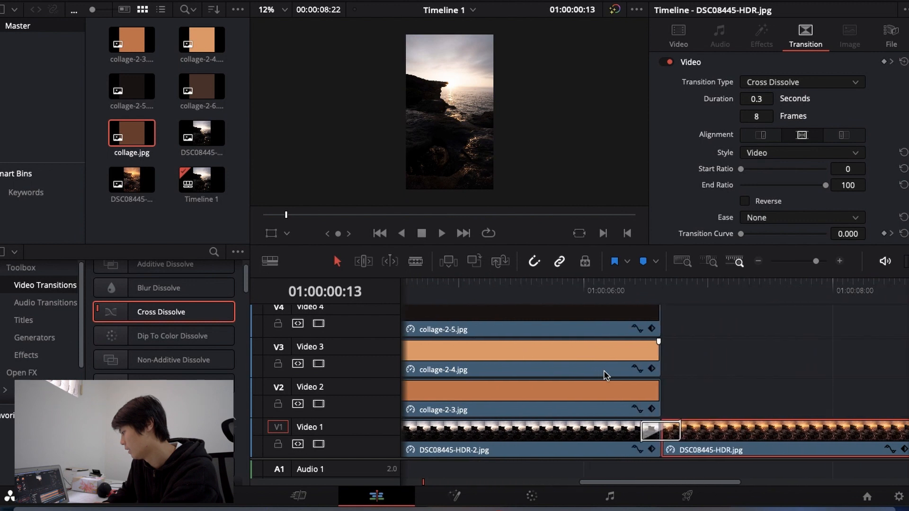